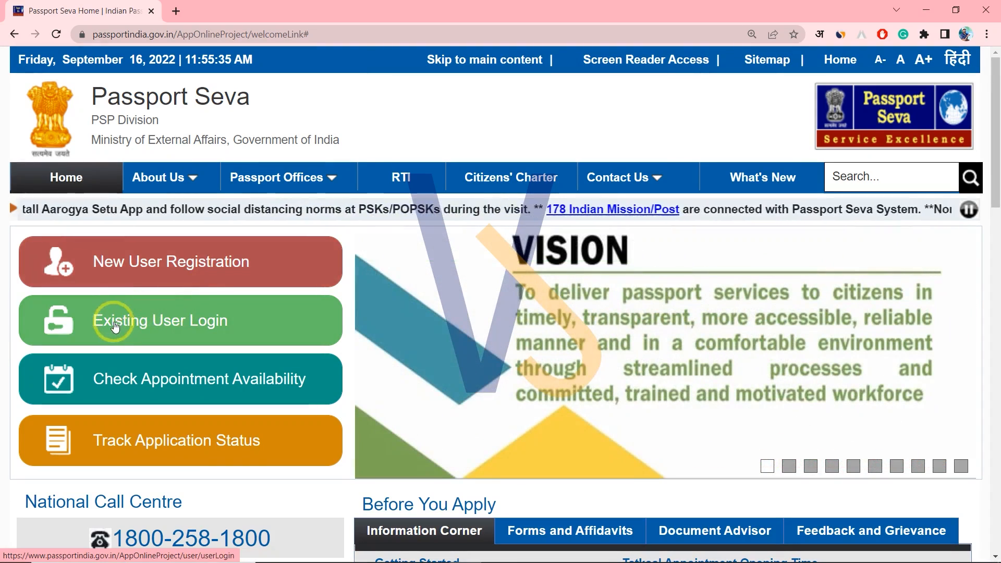
Open the existing user login and submit the account e-mail as the Login Id
click(146, 329)
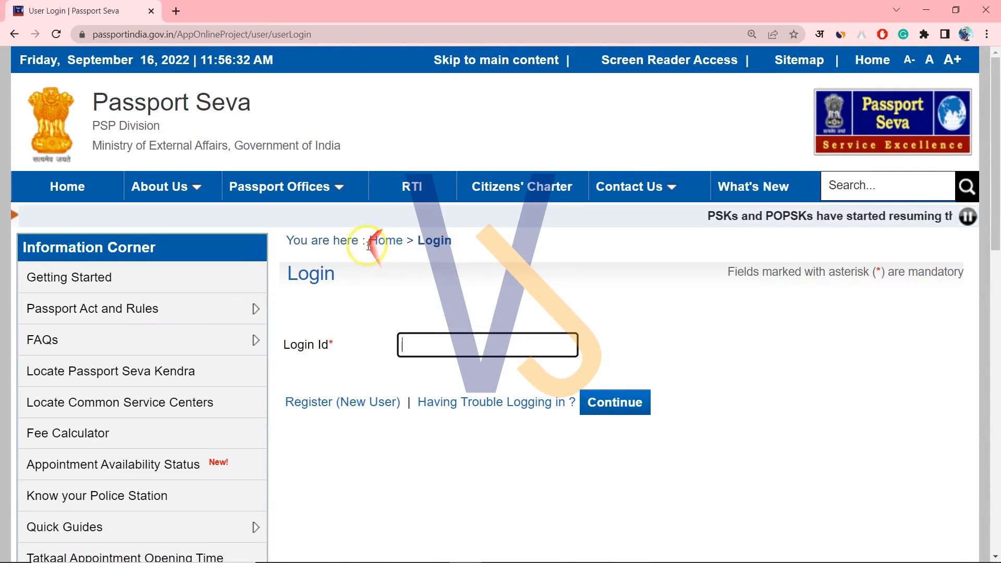
click(298, 345)
drag(298, 345, 323, 340)
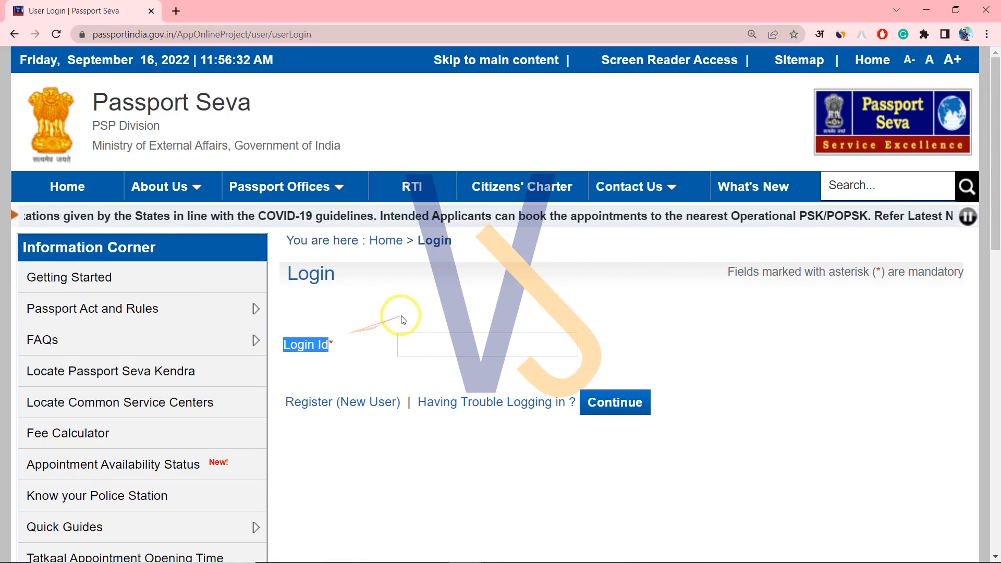
click(409, 339)
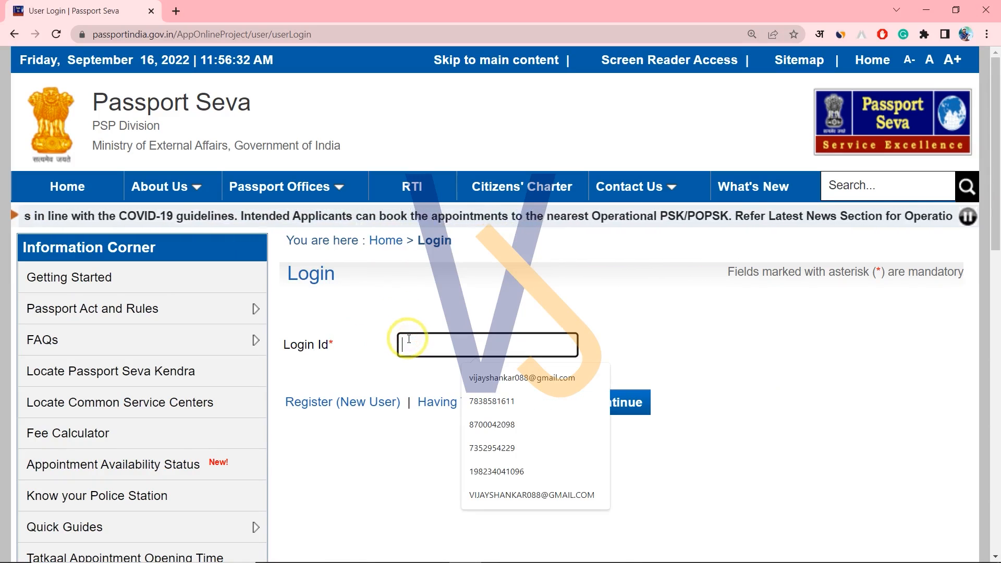
click(458, 377)
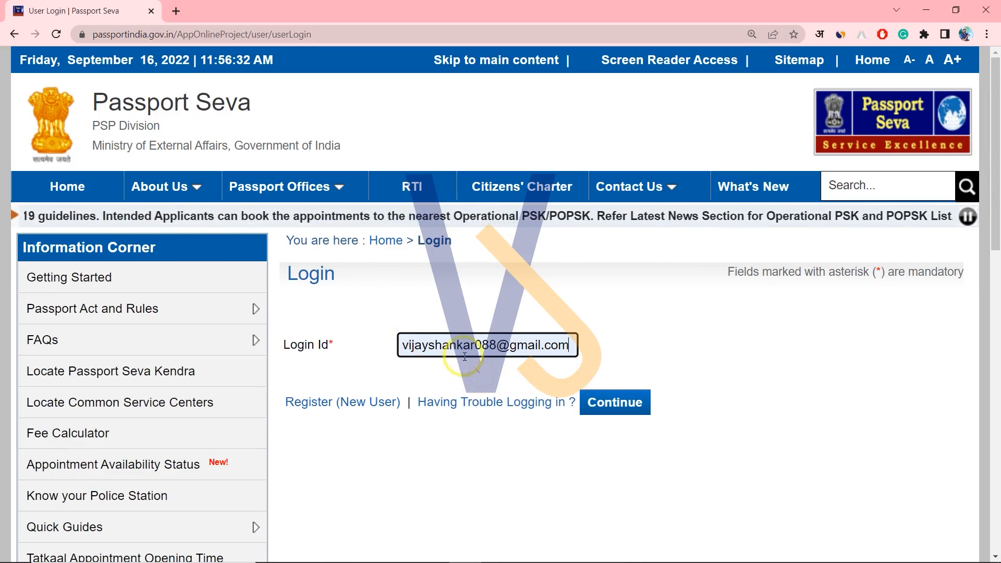
click(457, 349)
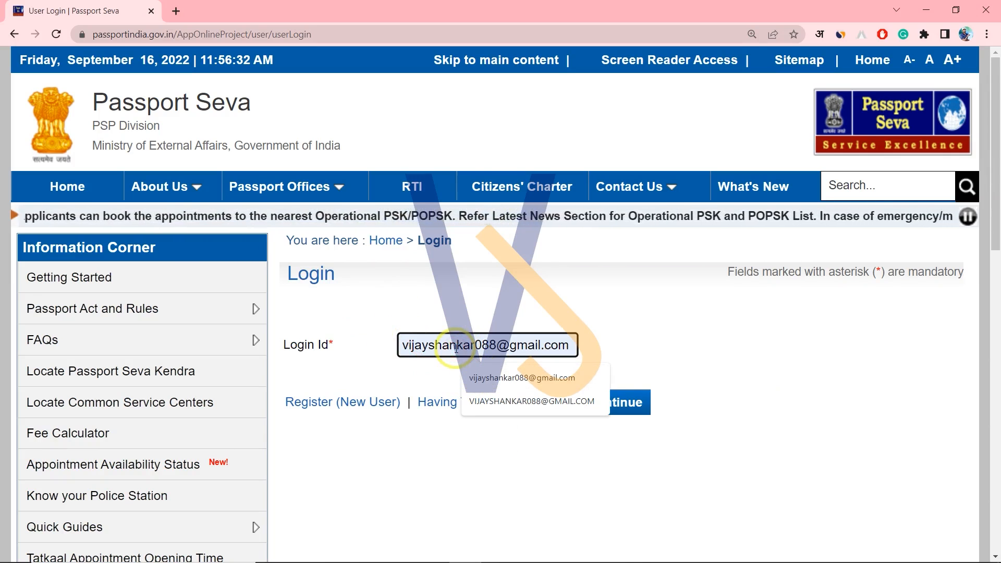
key(BackSpace)
key(BackSpace)
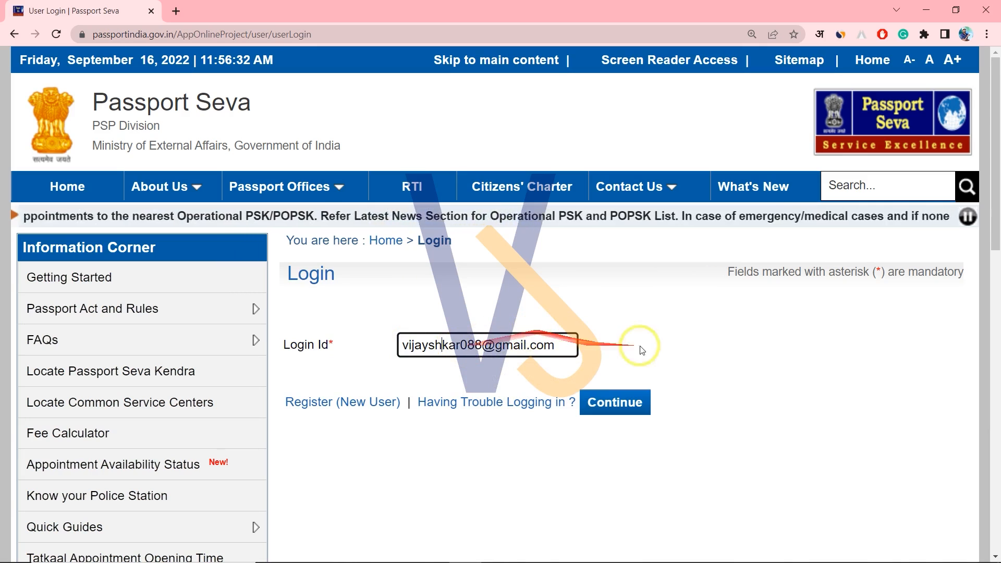
click(633, 405)
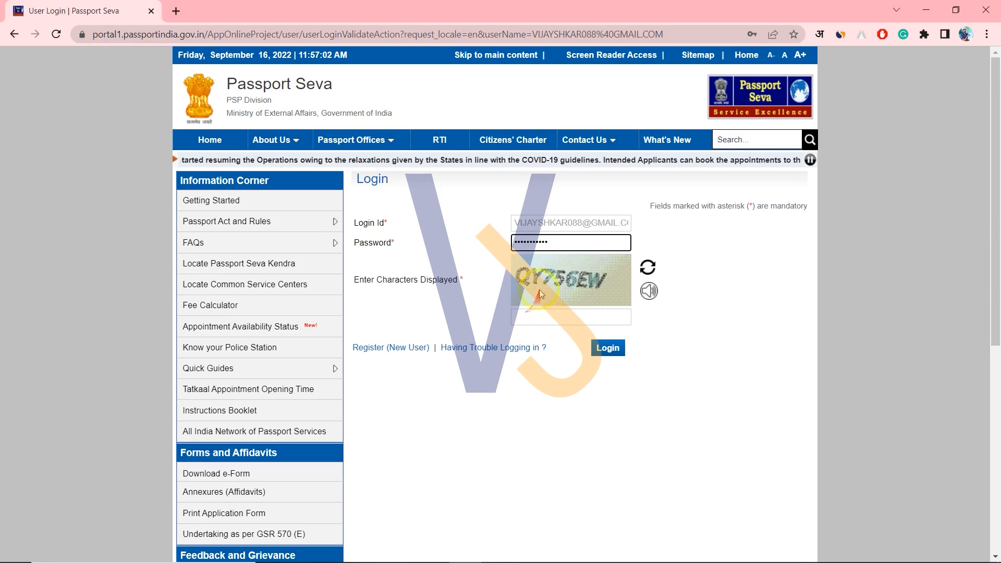
Log in by entering the displayed CAPTCHA characters, and save the account password in the browser
click(540, 313)
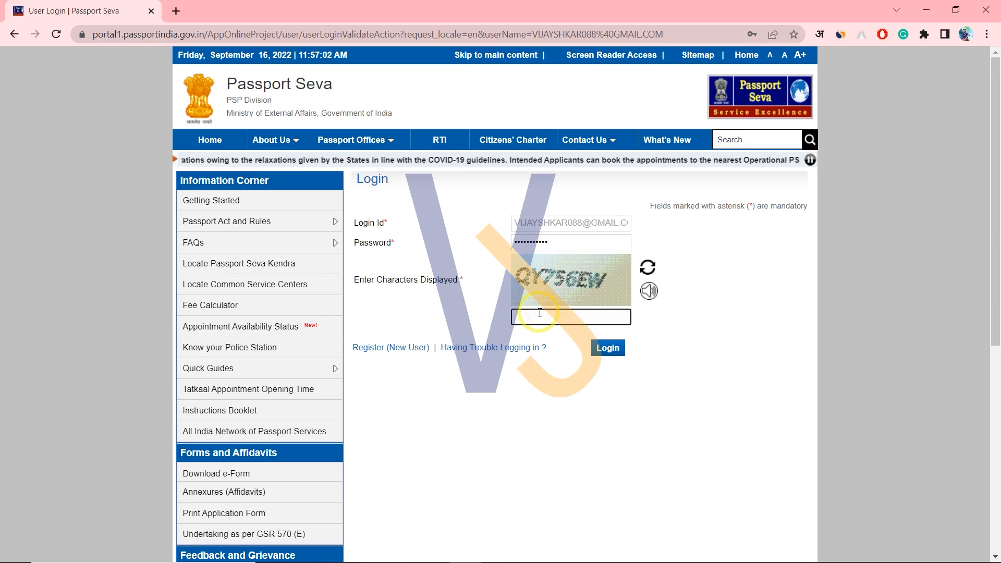
text(QY756EW)
click(606, 347)
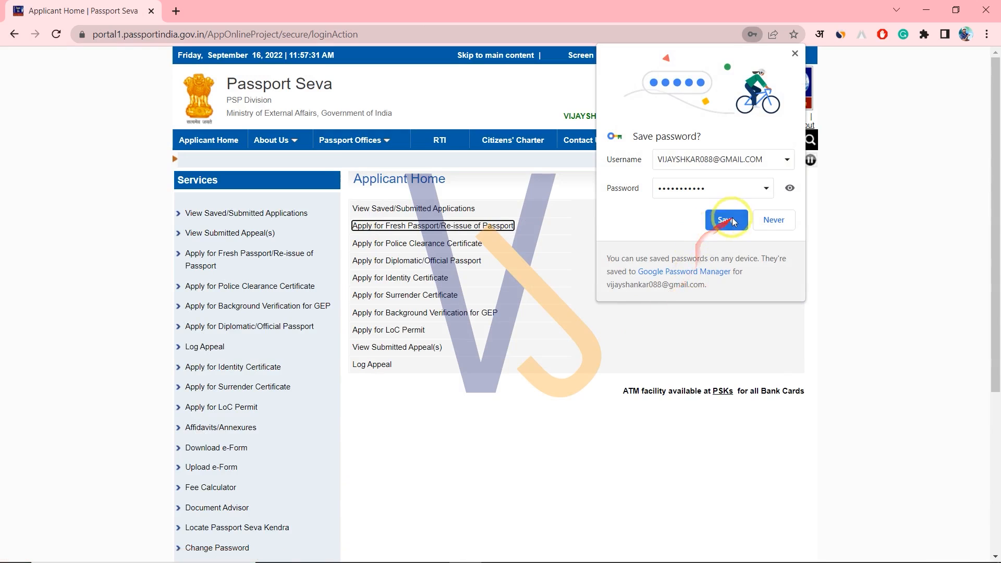
click(730, 223)
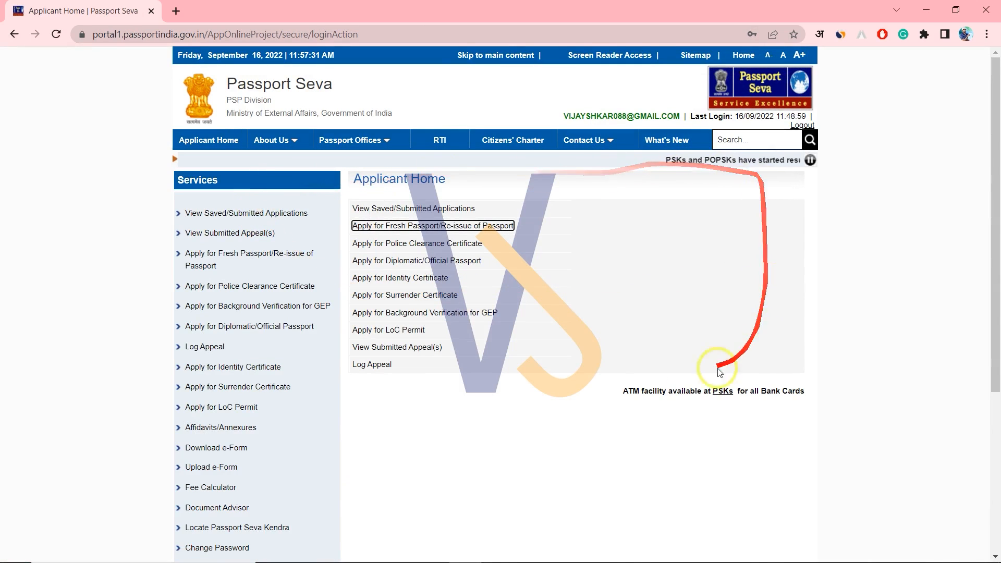
Open the Apply for Fresh Passport/Re-issue of Passport service from the applicant home page
key(ctrl+plus)
key(ctrl+plus)
key(ctrl+plus)
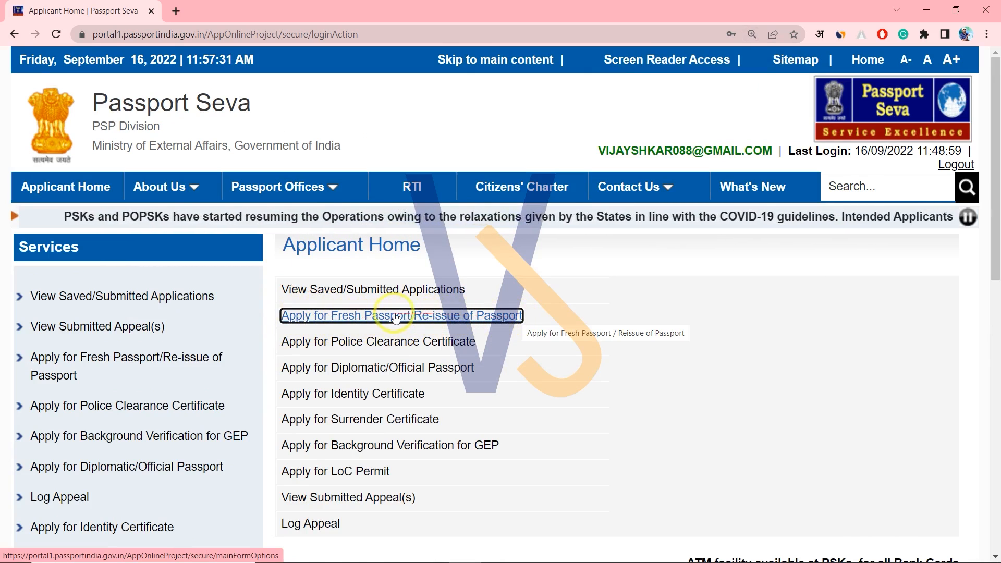
drag(521, 315, 353, 323)
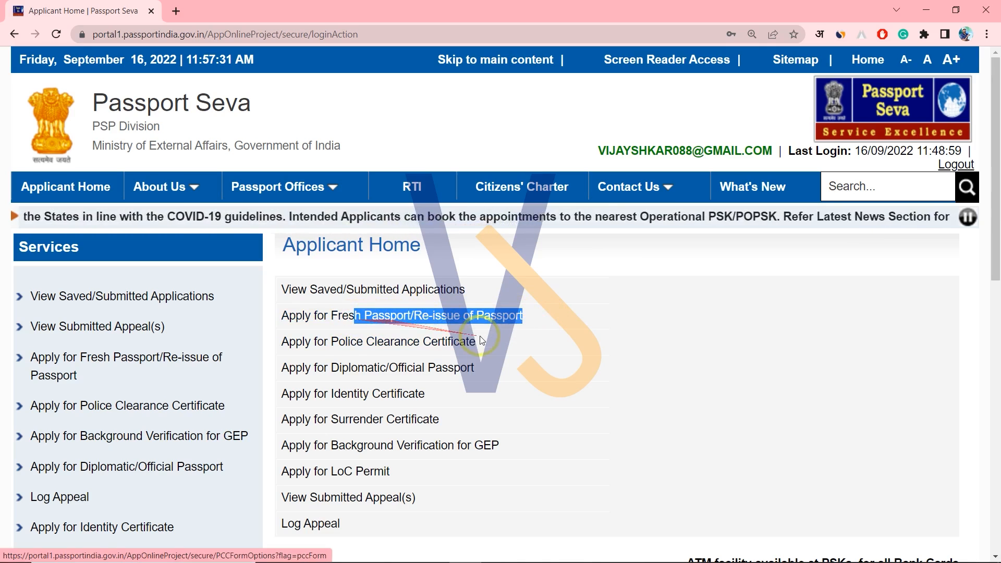
click(464, 317)
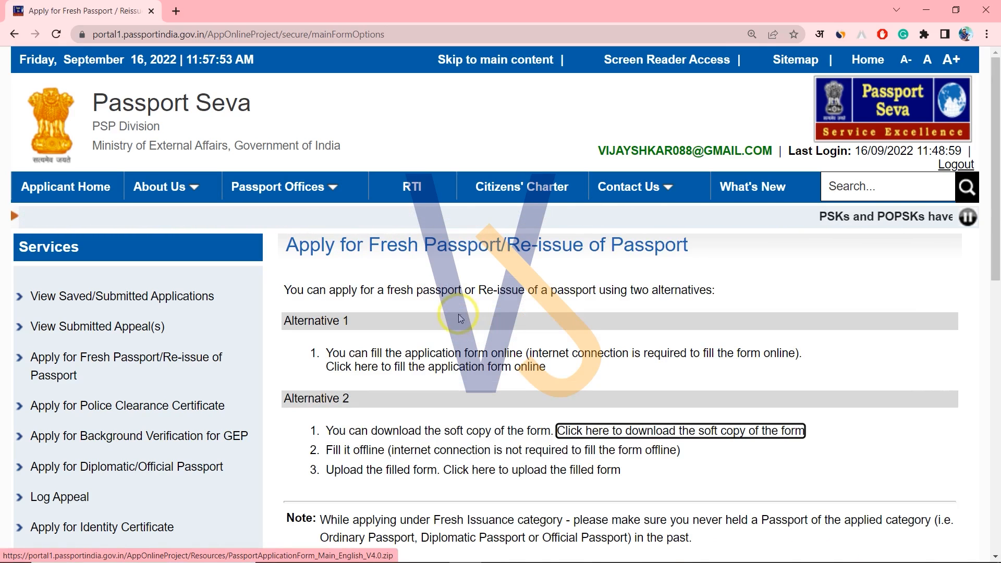
Review the two application alternatives and choose to fill in the application form online under Alternative 1
drag(302, 241, 588, 244)
scroll(570, 282, down, 3)
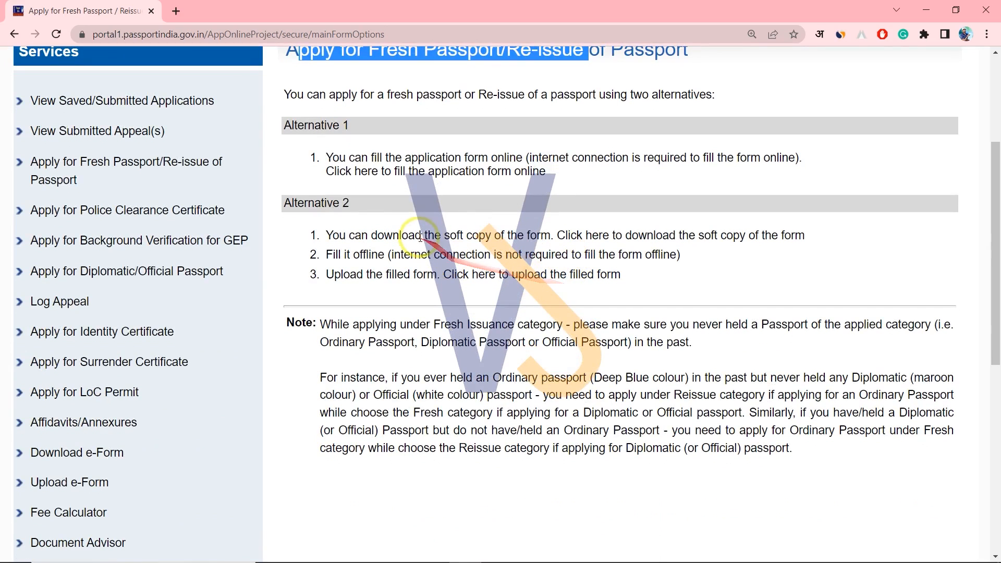
drag(301, 125, 537, 192)
drag(298, 192, 515, 228)
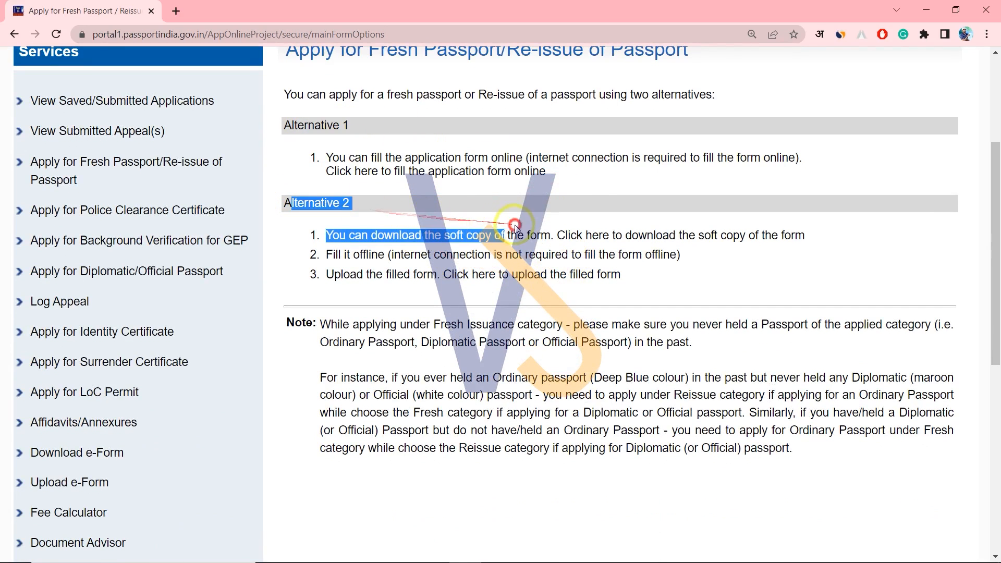
drag(340, 218, 437, 232)
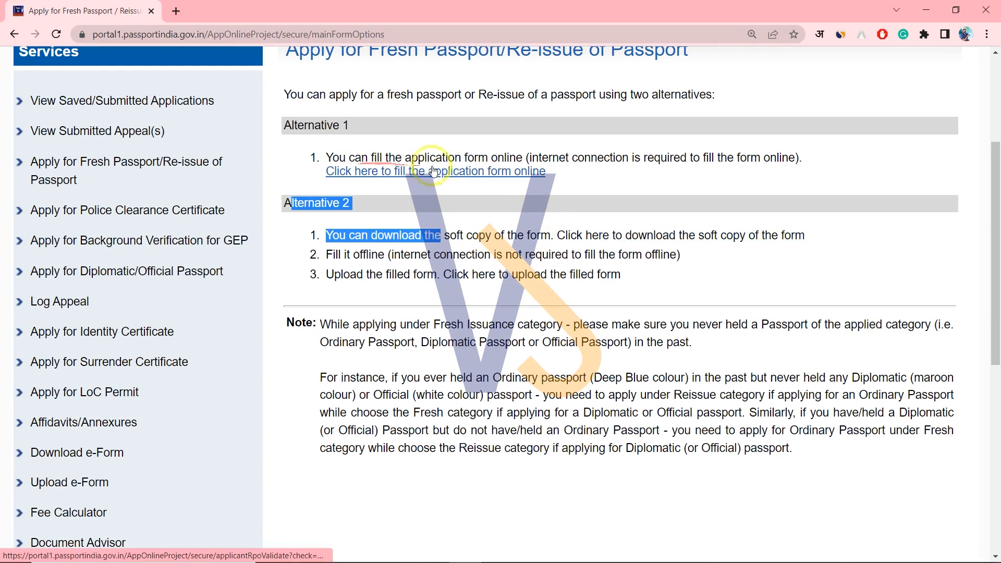
double_click(478, 157)
drag(552, 173, 448, 171)
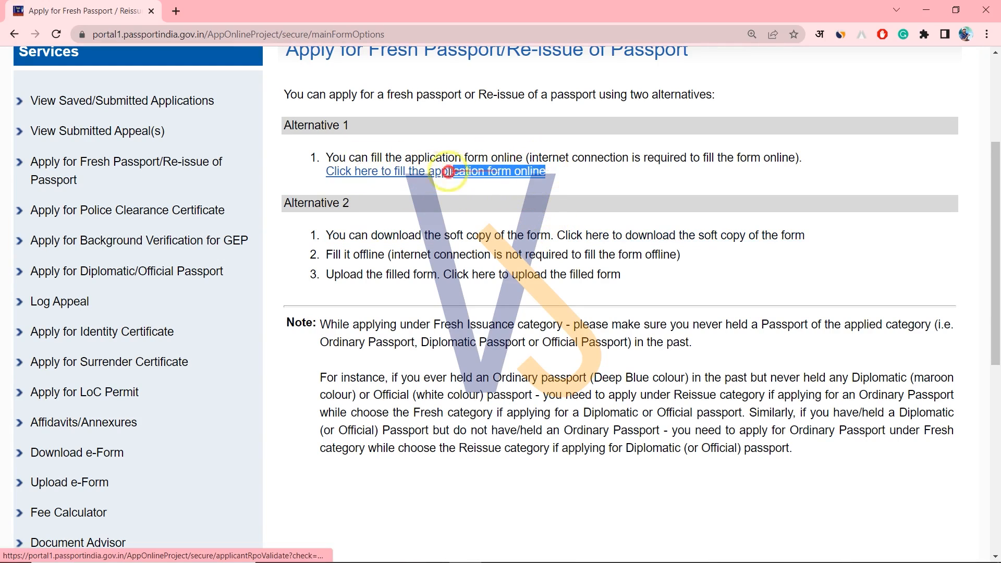
drag(374, 175, 323, 175)
click(324, 175)
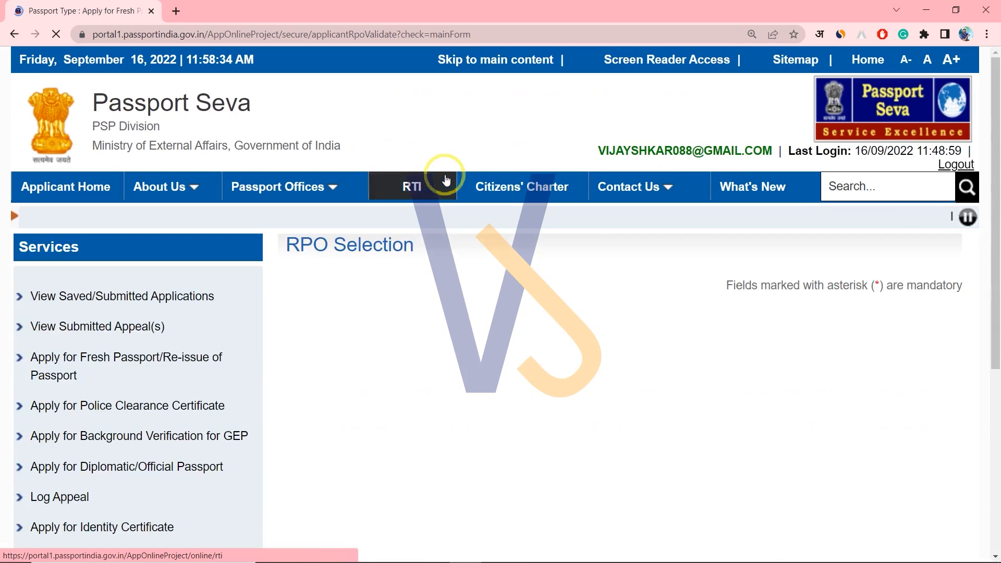
Set the state for the RPO selection to Uttar Pradesh
scroll(497, 209, down, 3)
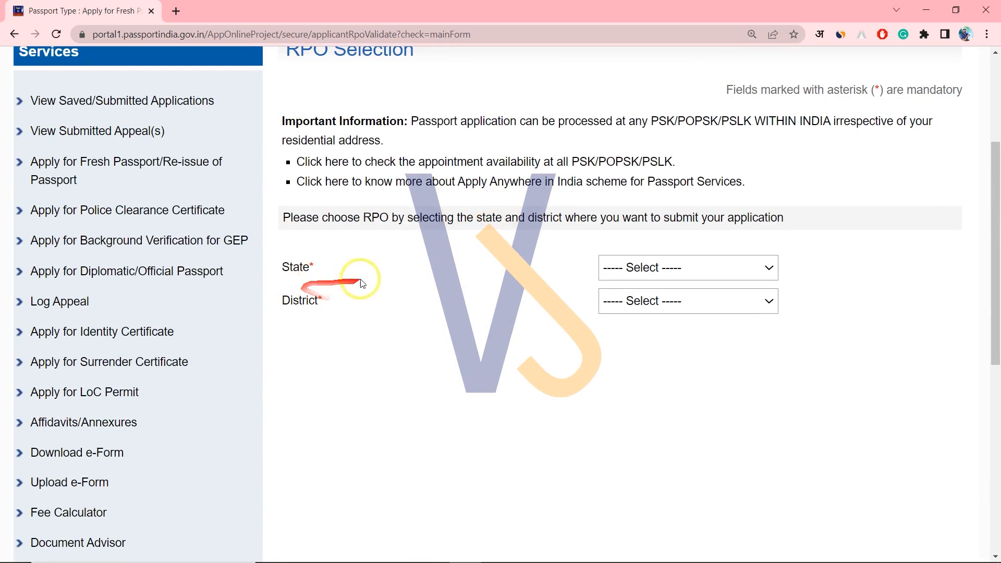
click(649, 269)
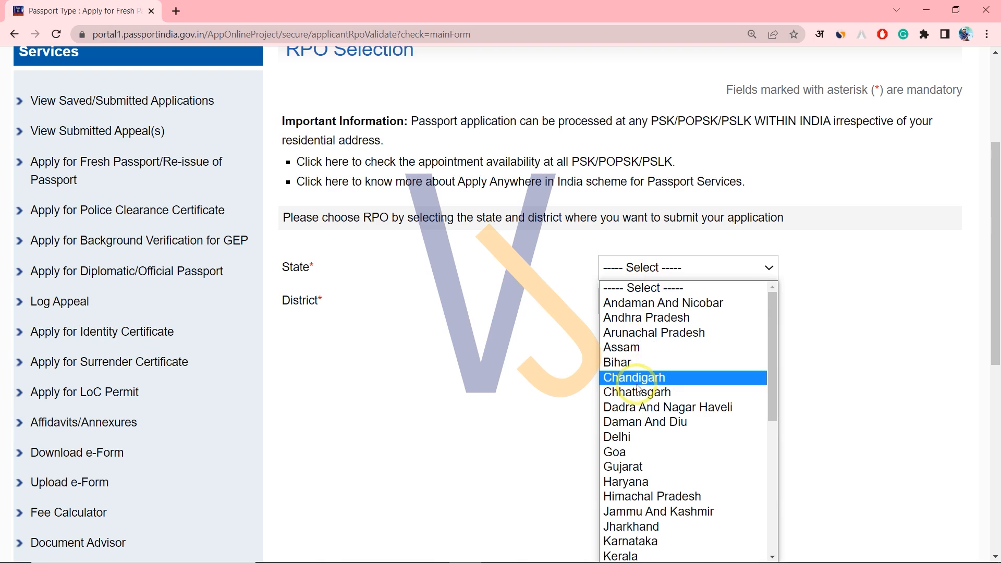
key(g)
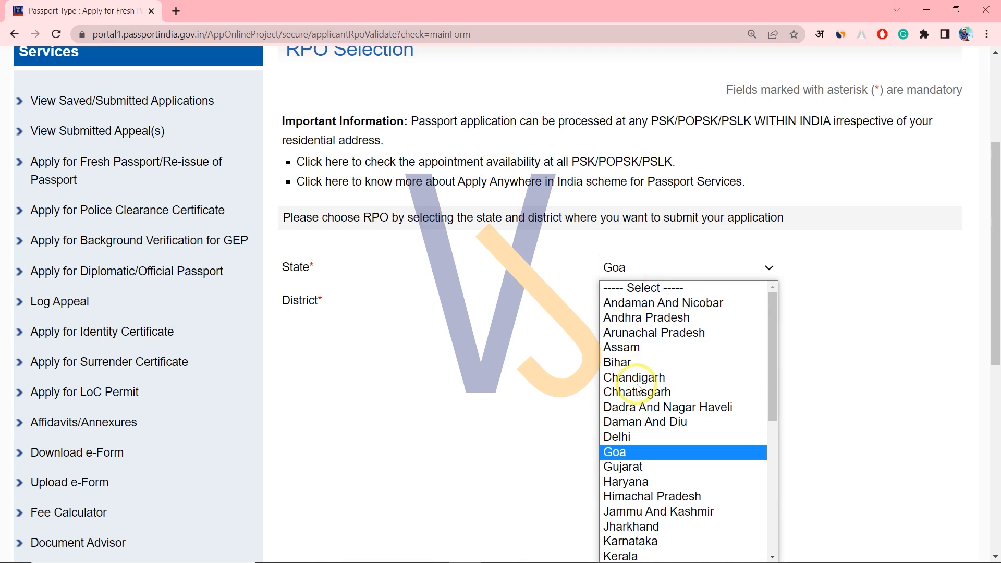
scroll(647, 478, down, 6)
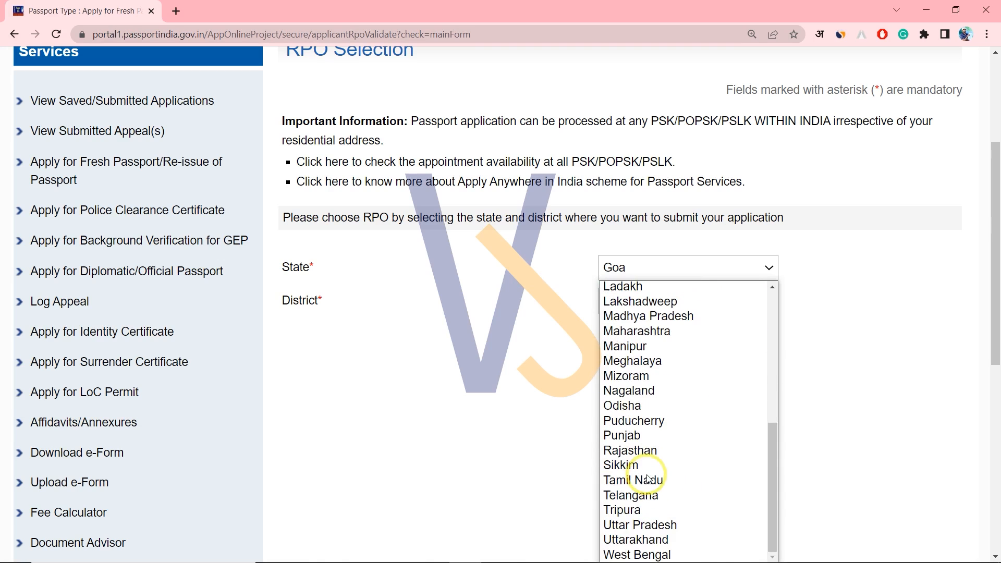
click(617, 527)
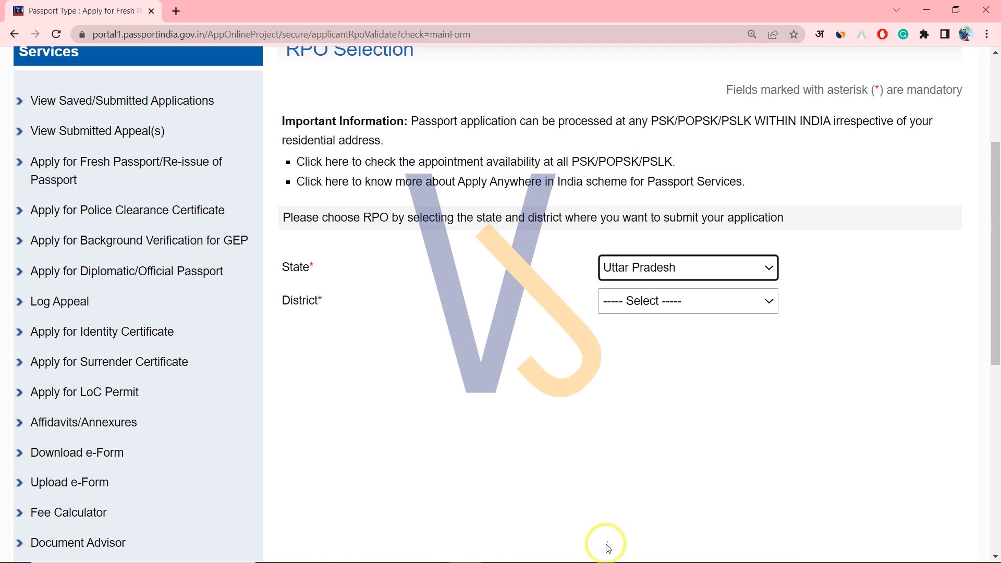
click(538, 399)
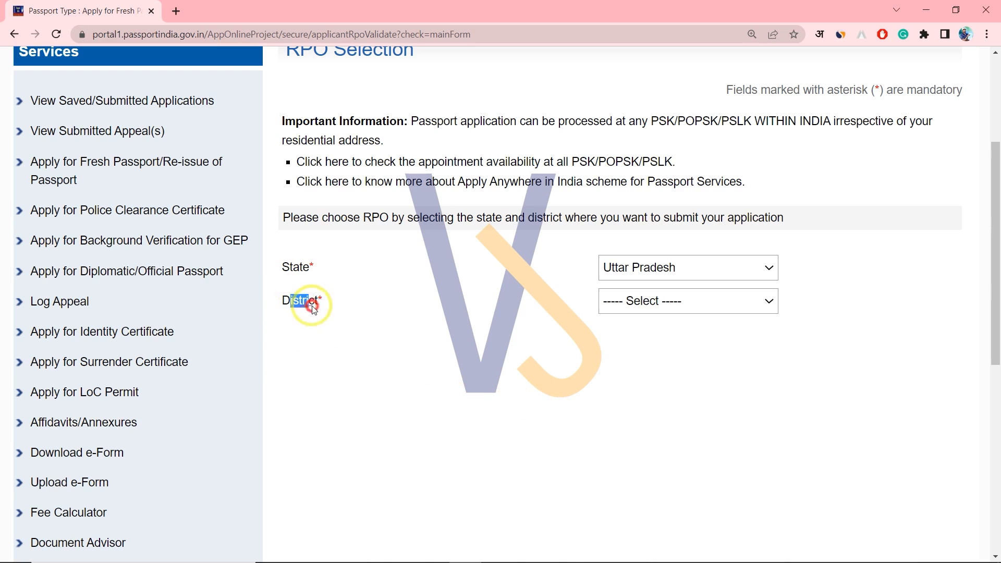
Set the RPO district to Ghaziabad and proceed to the Passport Type page
click(641, 311)
key(g)
key(h)
key(Return)
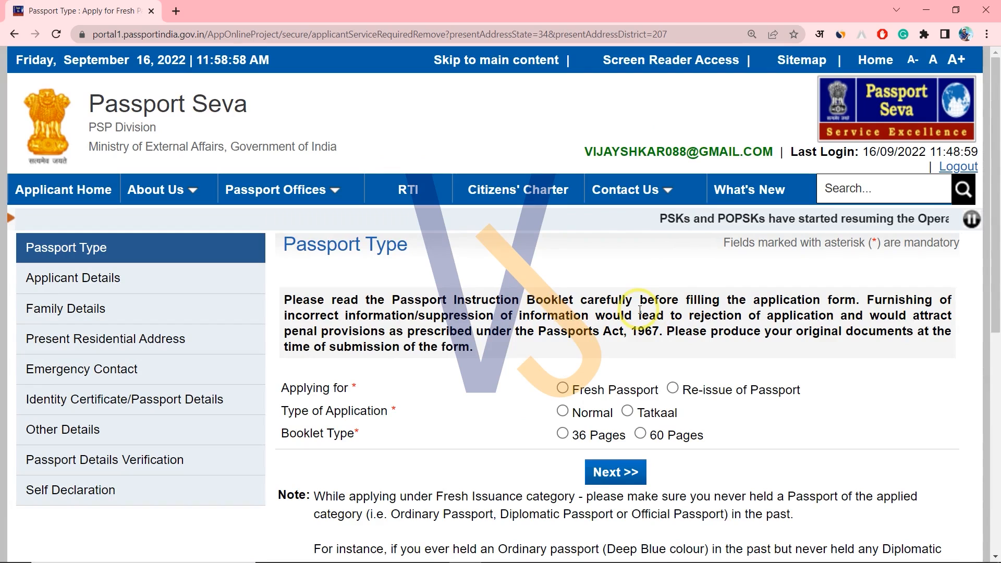
Choose Fresh Passport as the service being applied for on the Passport Type form
scroll(645, 308, down, 2)
scroll(645, 308, down, 1)
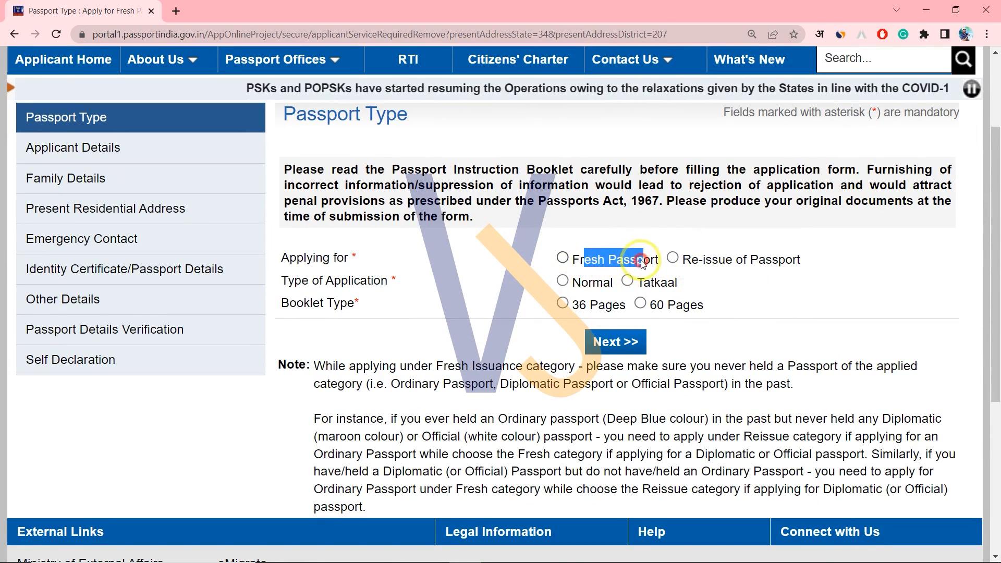
drag(845, 264, 726, 269)
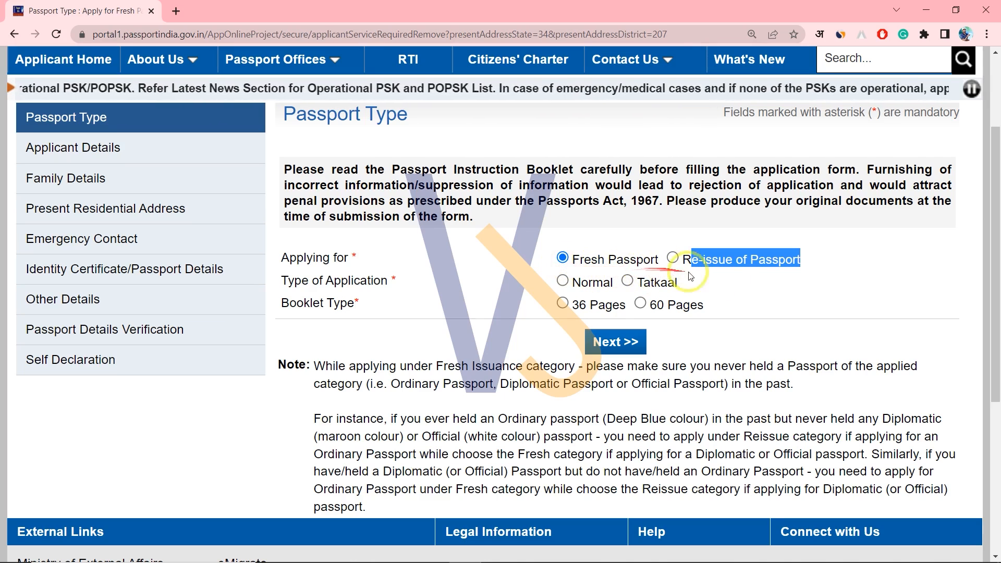
click(732, 287)
drag(586, 263, 636, 249)
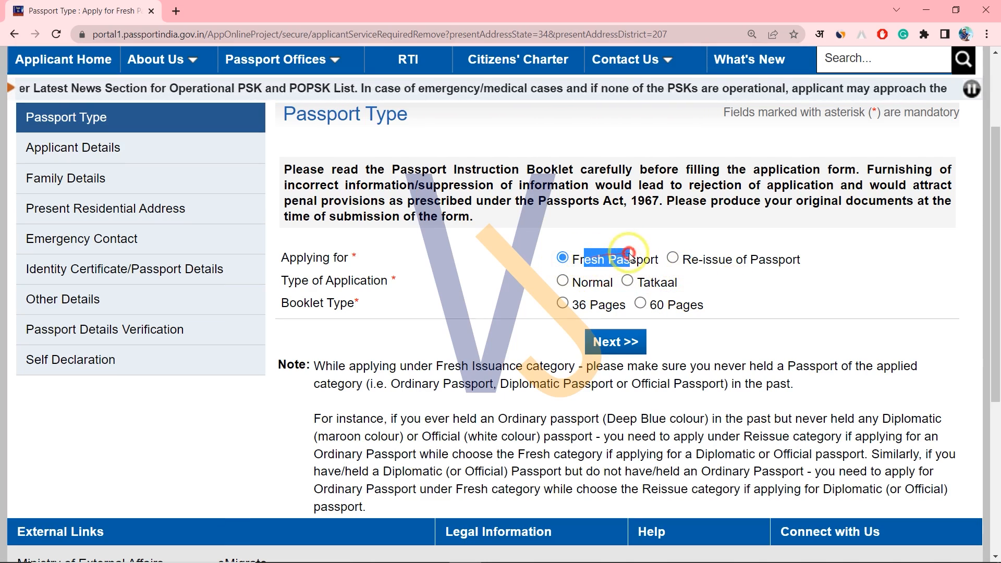
drag(287, 282, 357, 291)
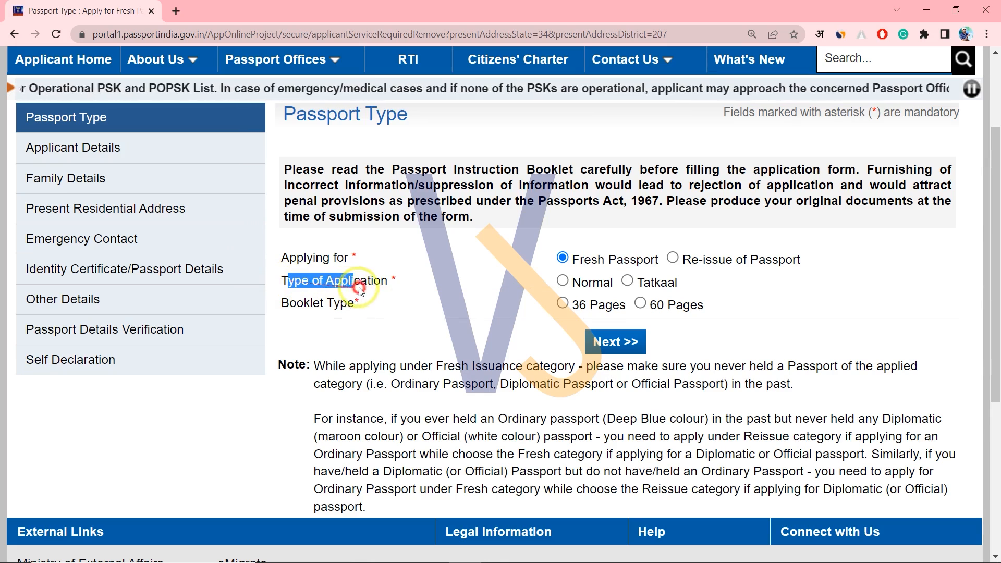
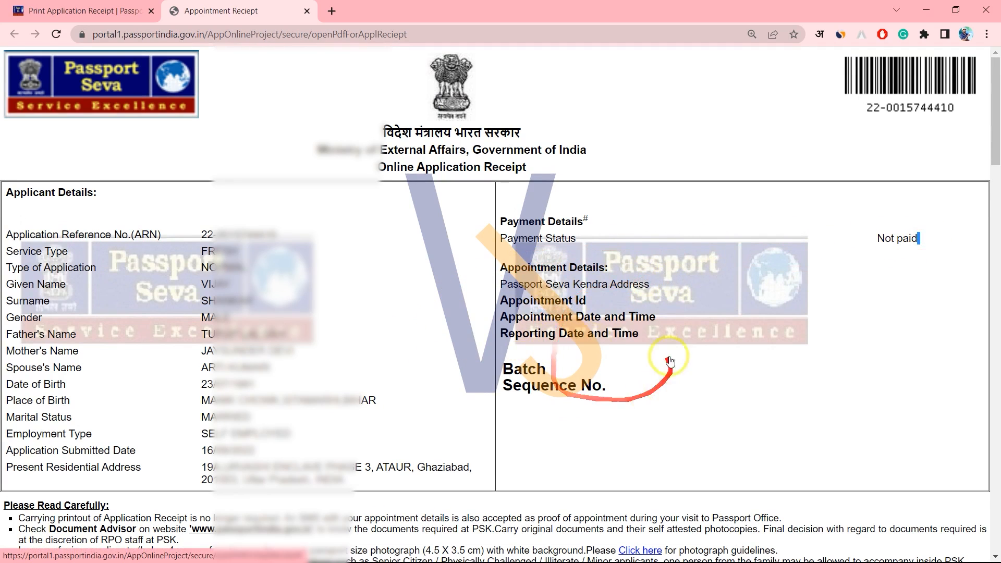
Open the print dialog for the online application receipt and set the destination to Save as PDF
scroll(336, 387, down, 20)
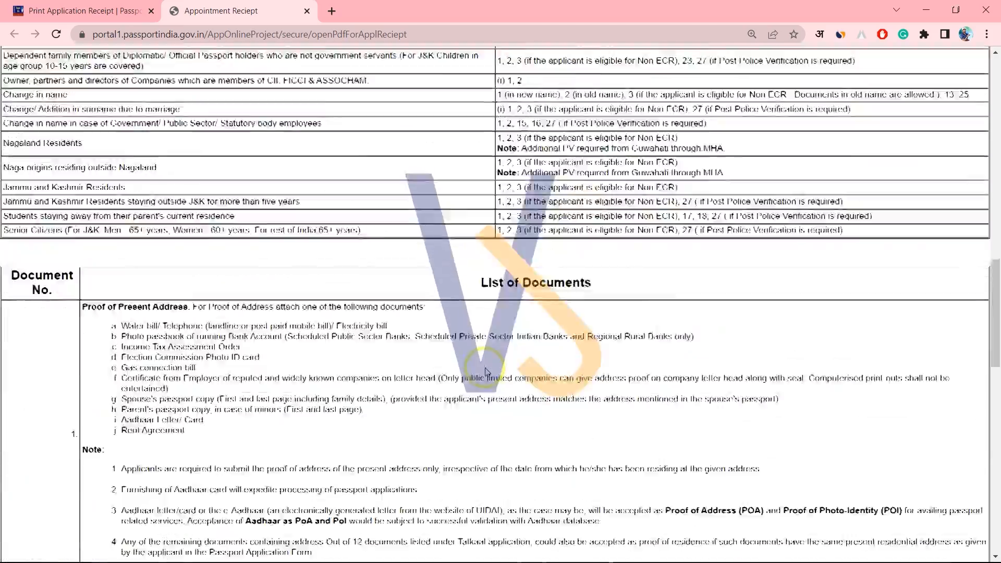
scroll(487, 377, down, 10)
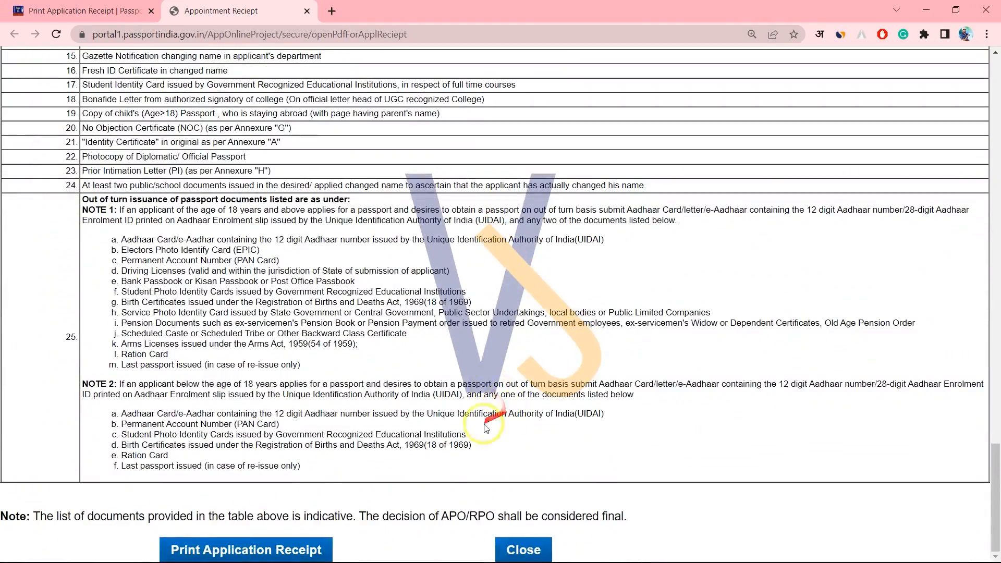
click(246, 550)
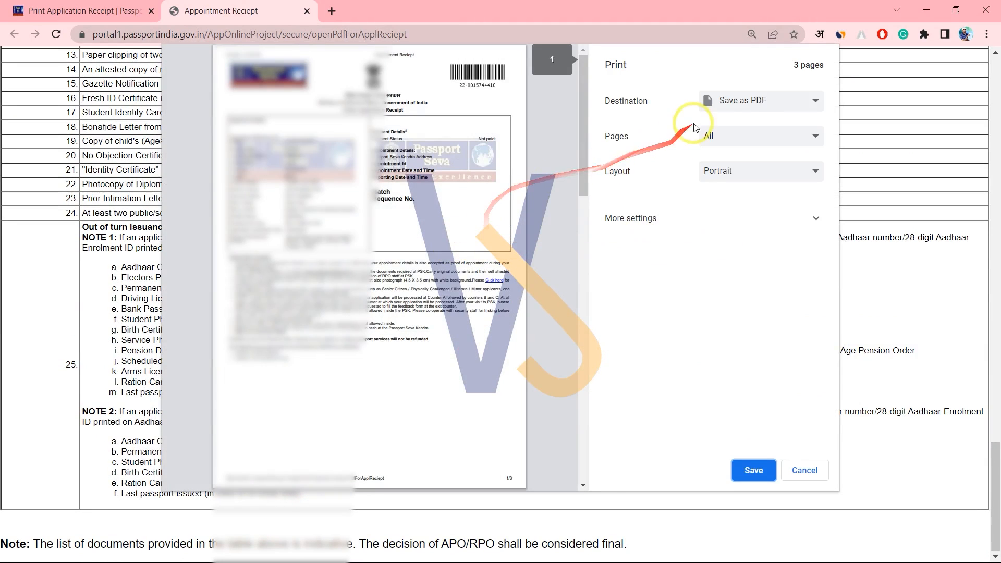
click(755, 104)
click(756, 117)
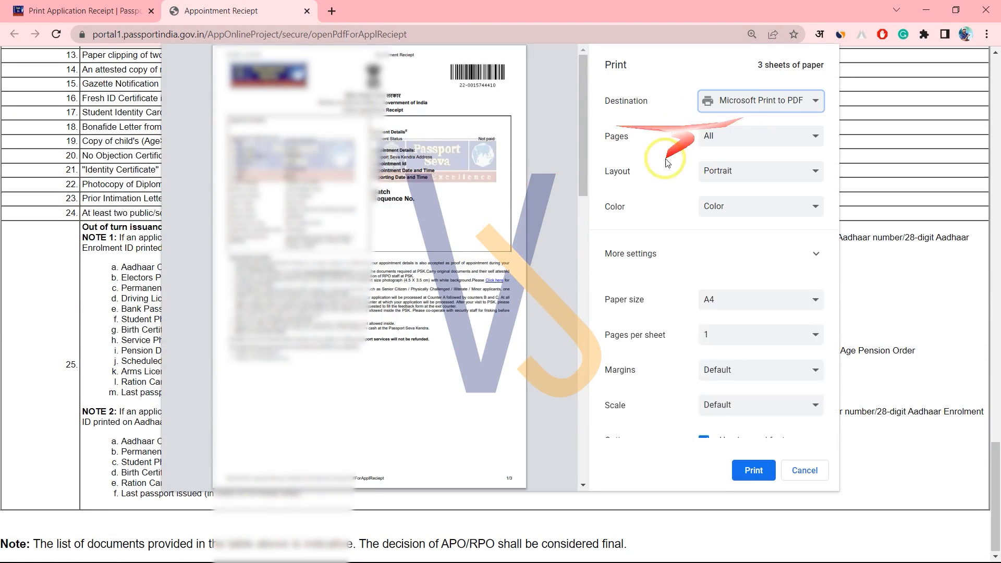
click(747, 101)
click(743, 127)
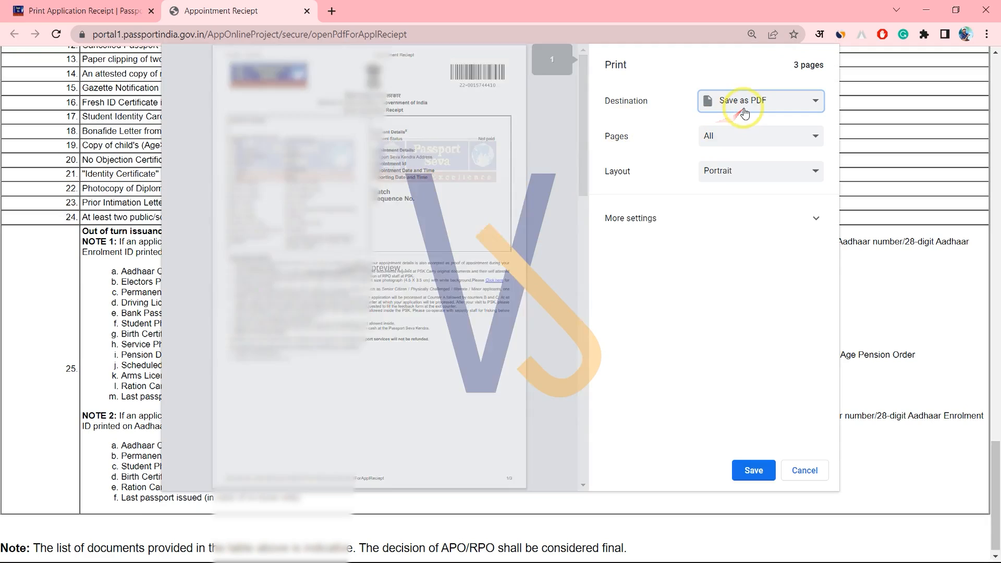
Save the application receipt to the Desktop as a PDF named Appointment Reciept
click(752, 465)
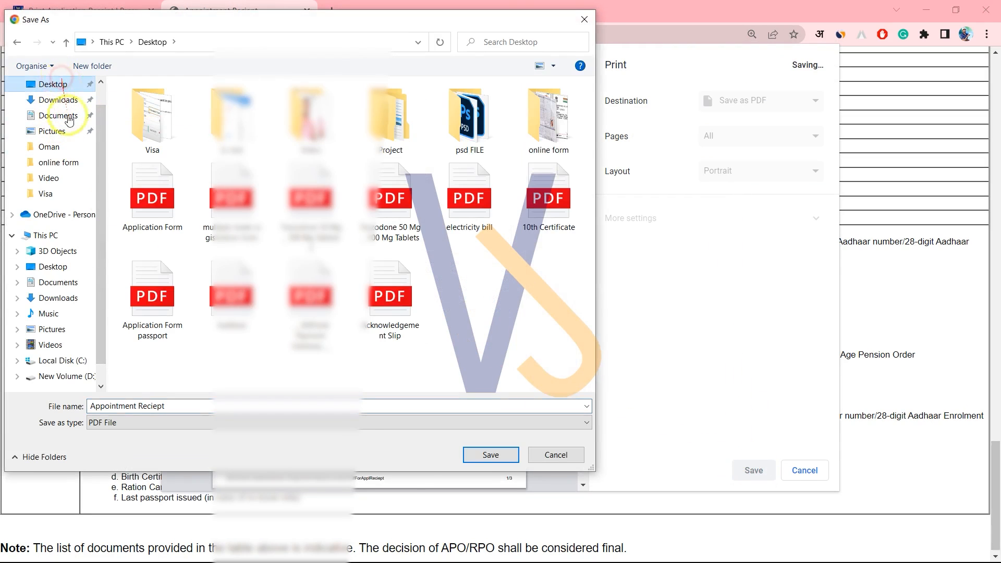
click(478, 456)
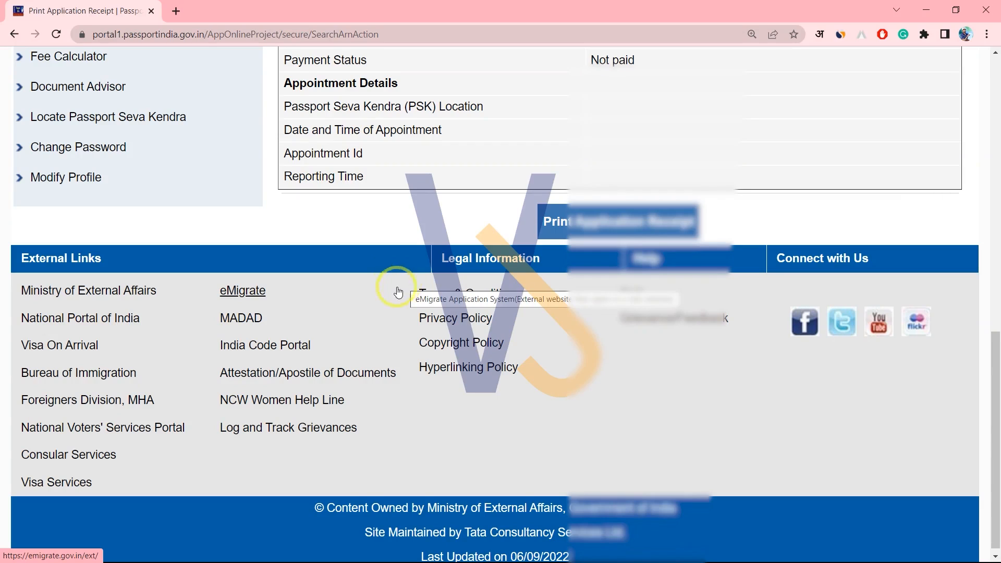
Return to Applicant Home, view the saved/submitted applications and select the submitted passport application
scroll(398, 292, up, 10)
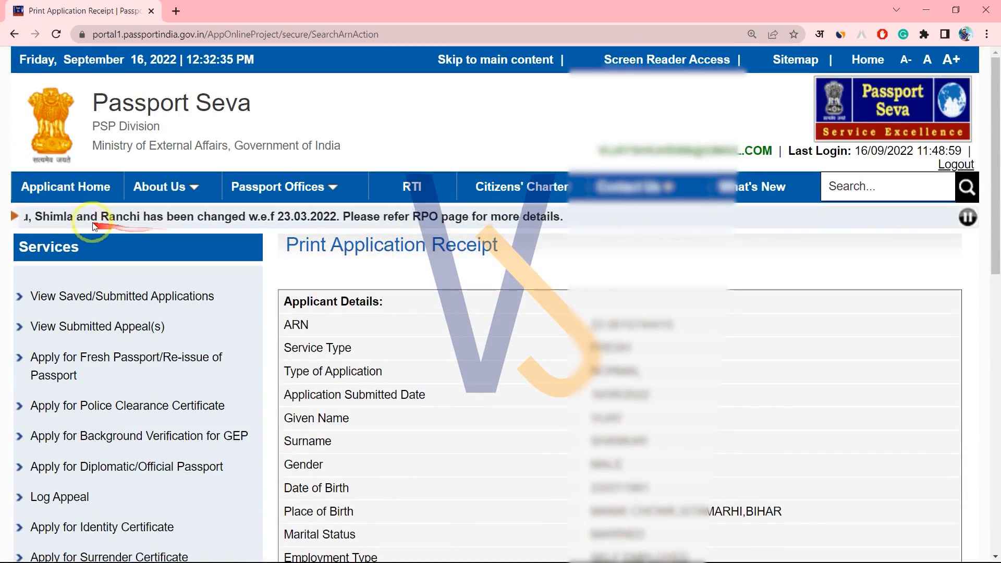
click(46, 187)
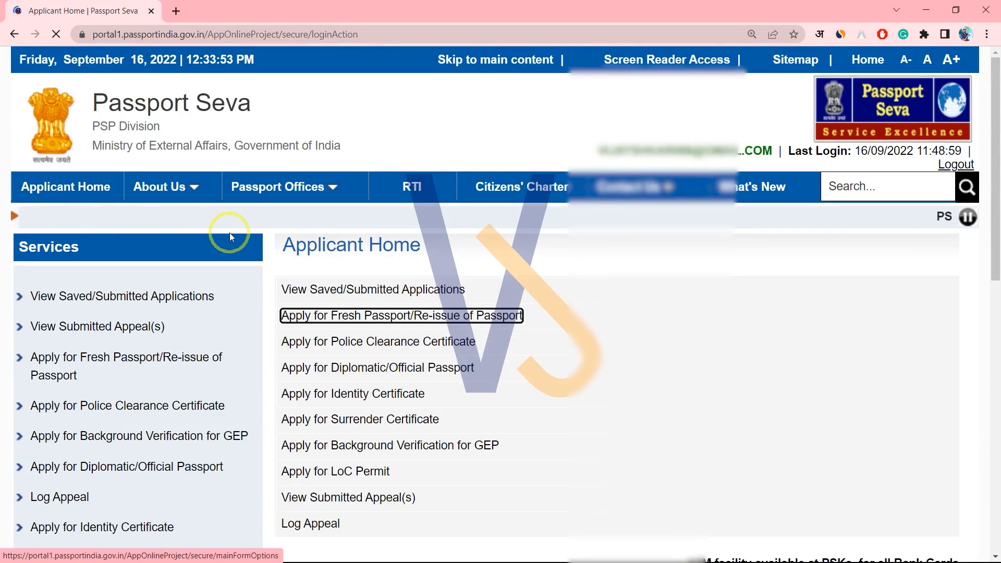
click(334, 289)
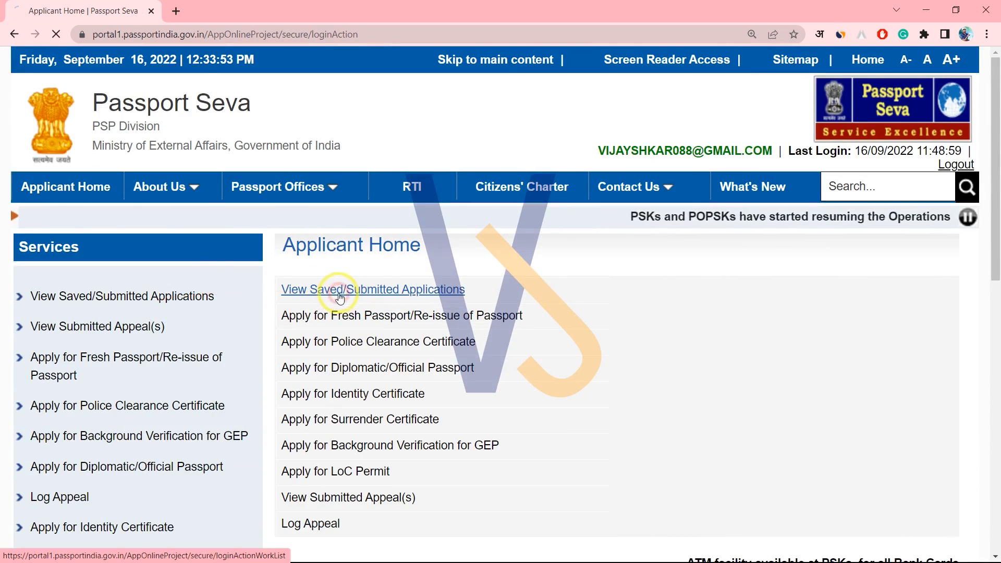
scroll(314, 331, down, 1)
click(311, 314)
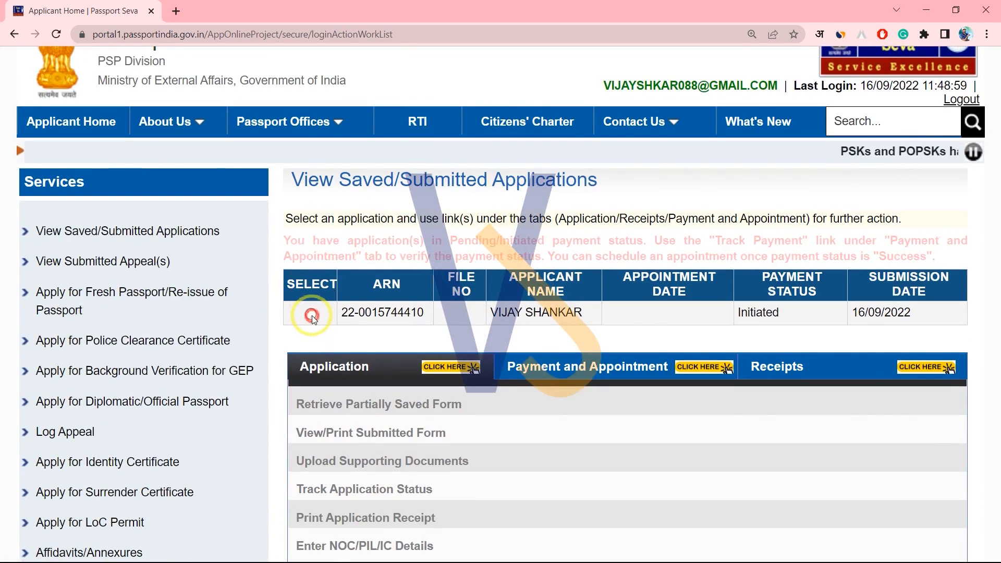
Open the Upload Supporting Documents form for the selected application
scroll(652, 357, down, 4)
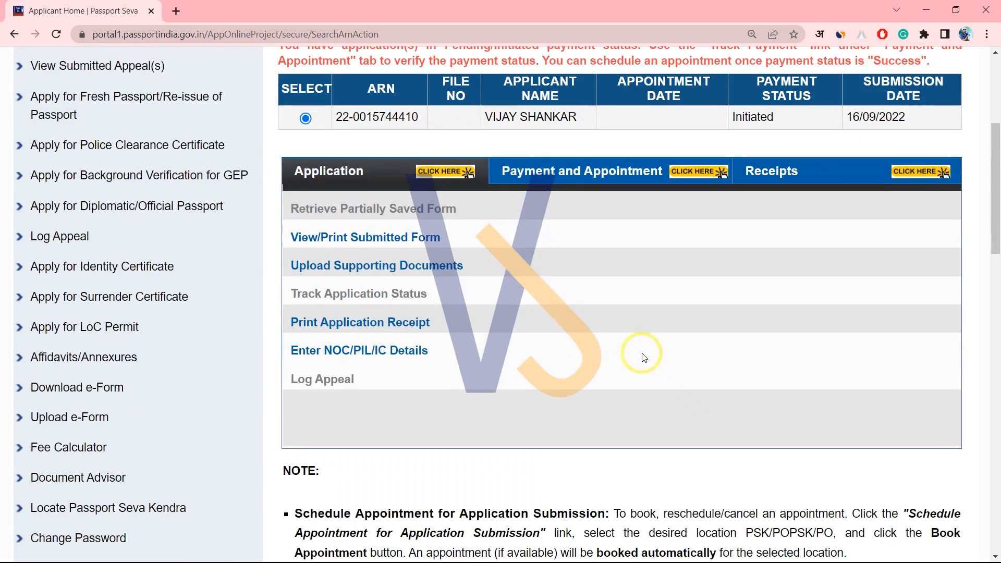
mouse_move(389, 279)
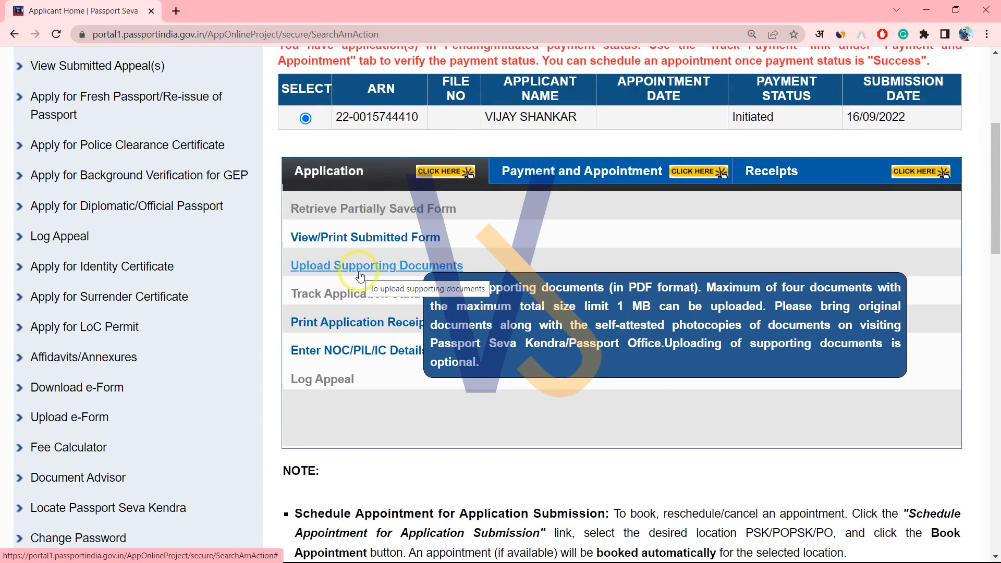
click(360, 268)
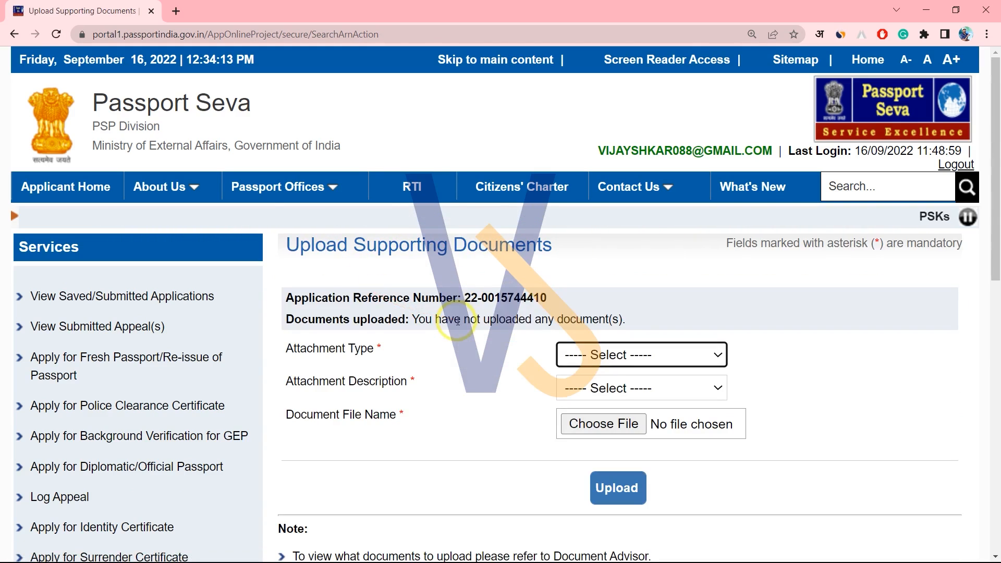
Set the attachment type to Address Proof and its description to Aadhaar Card (Address Proof)
click(324, 358)
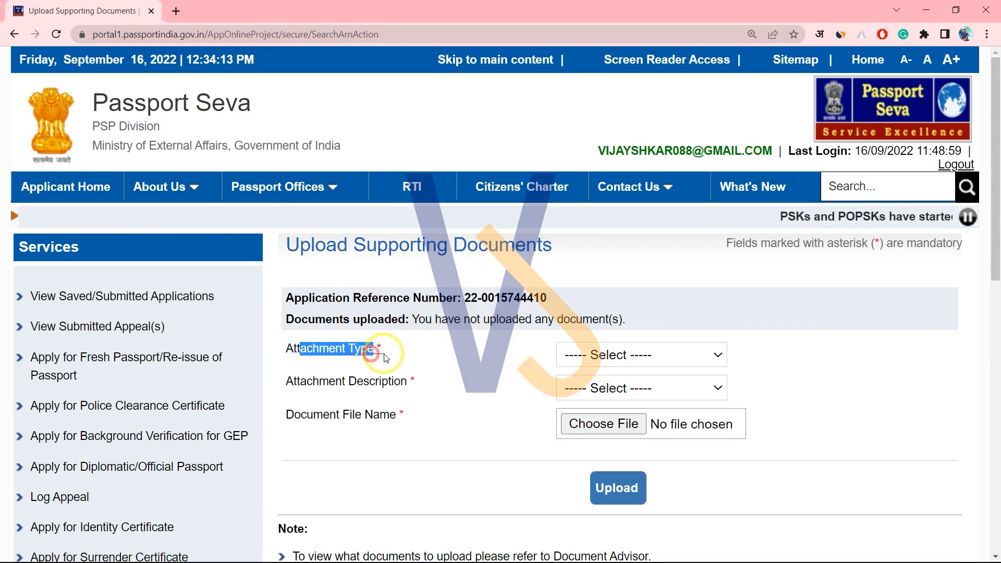
click(609, 356)
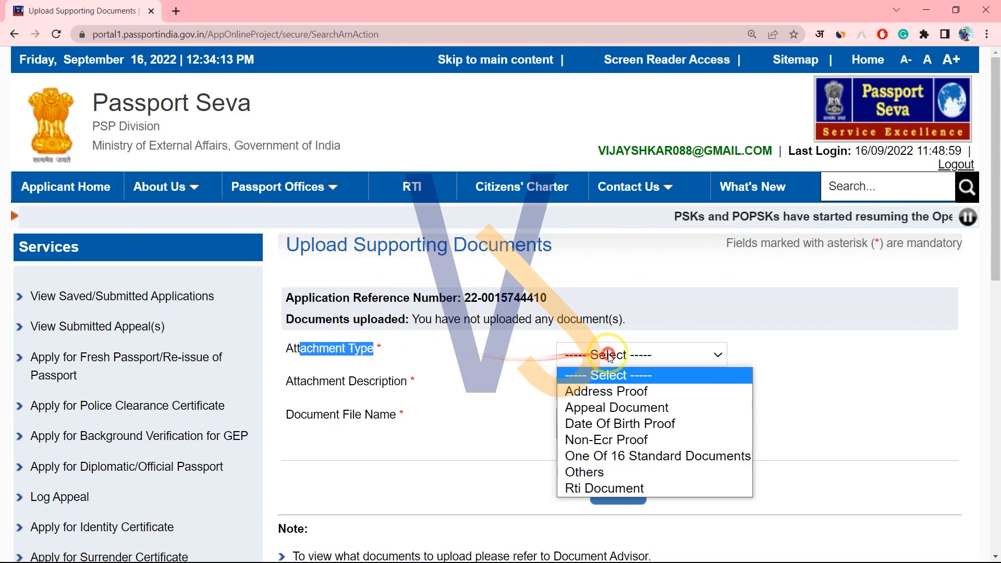
click(608, 392)
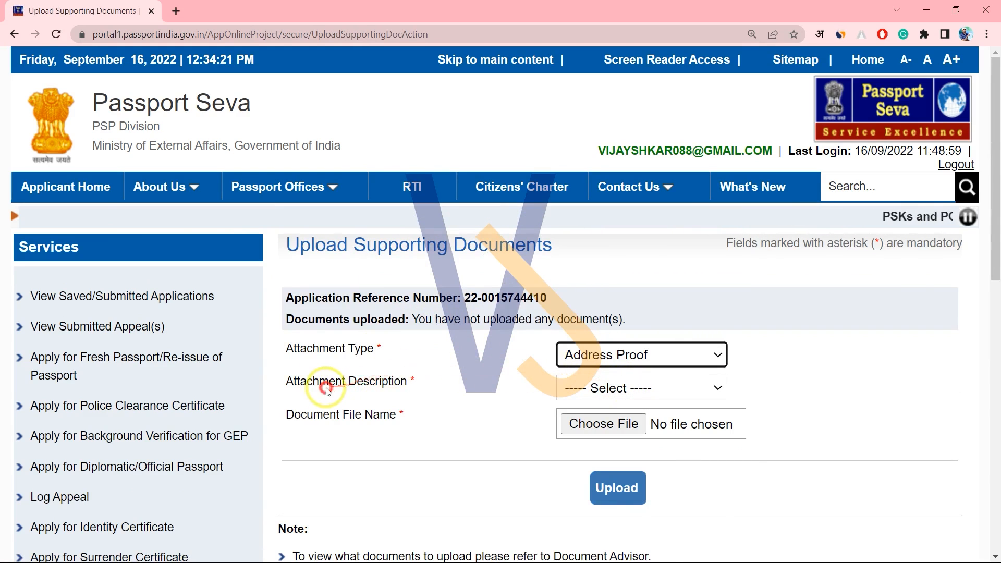
click(648, 390)
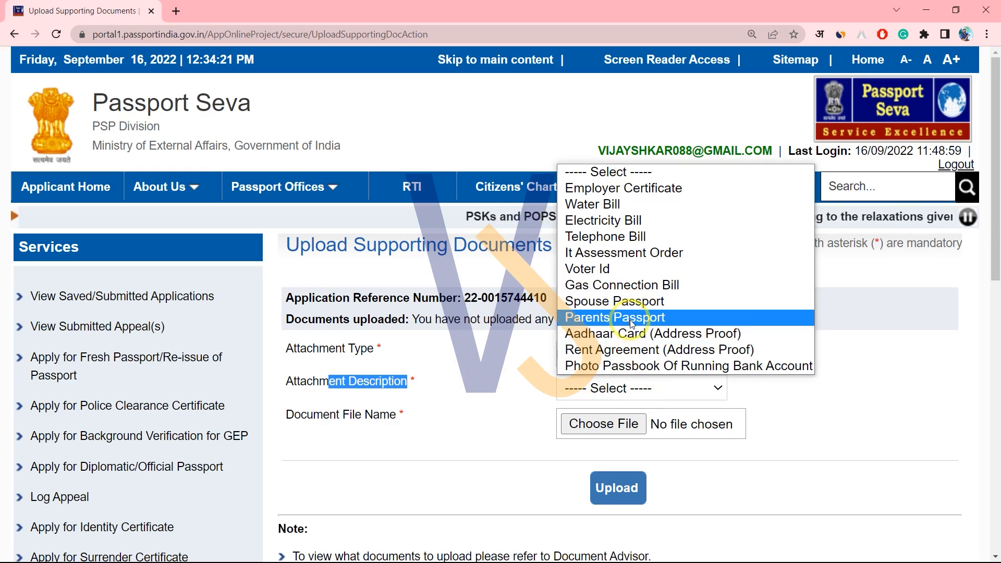
click(630, 333)
Attach the Aadhaar PDF from the Desktop and upload it as the address proof
drag(314, 415, 606, 433)
click(606, 433)
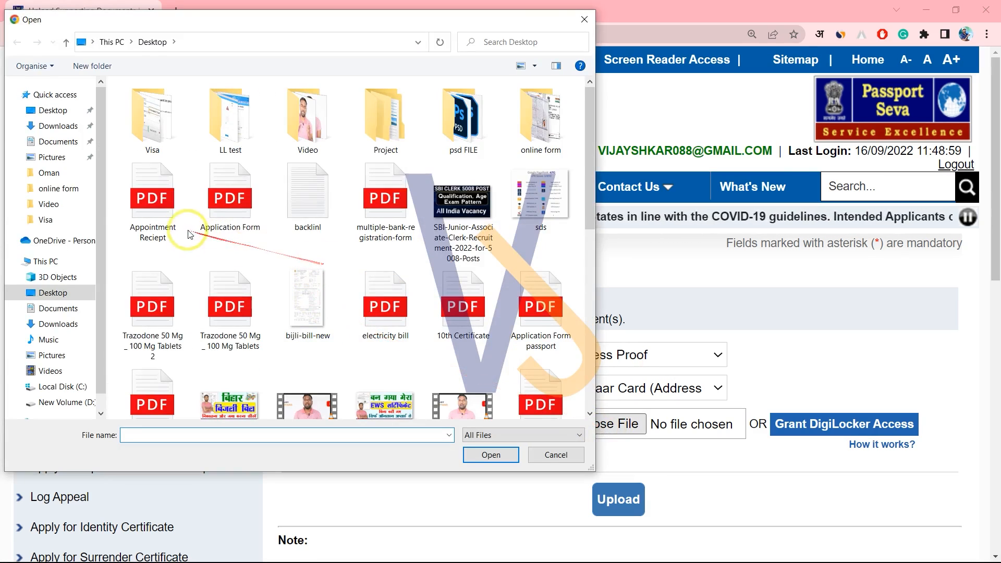
scroll(208, 234, down, 5)
click(155, 132)
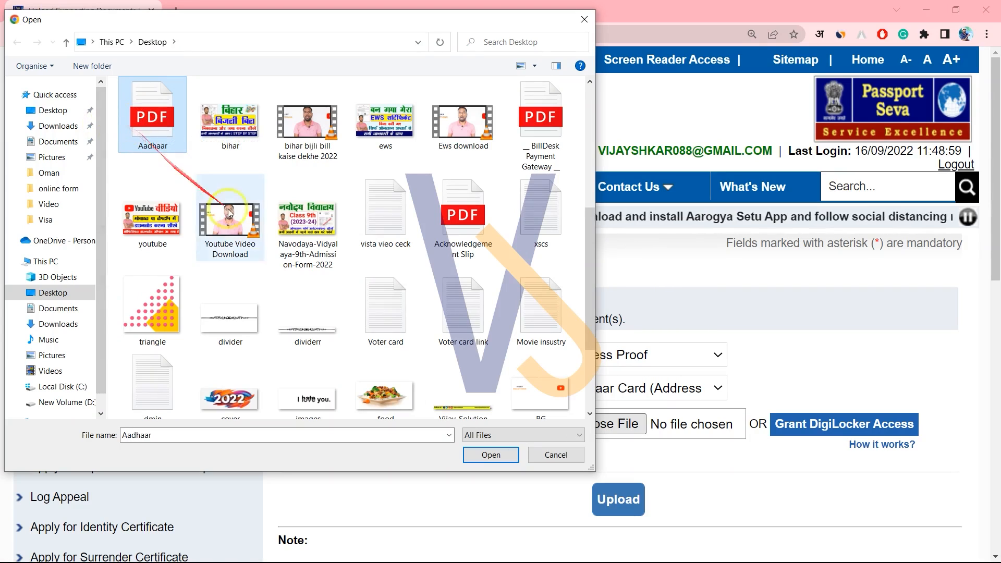
click(494, 461)
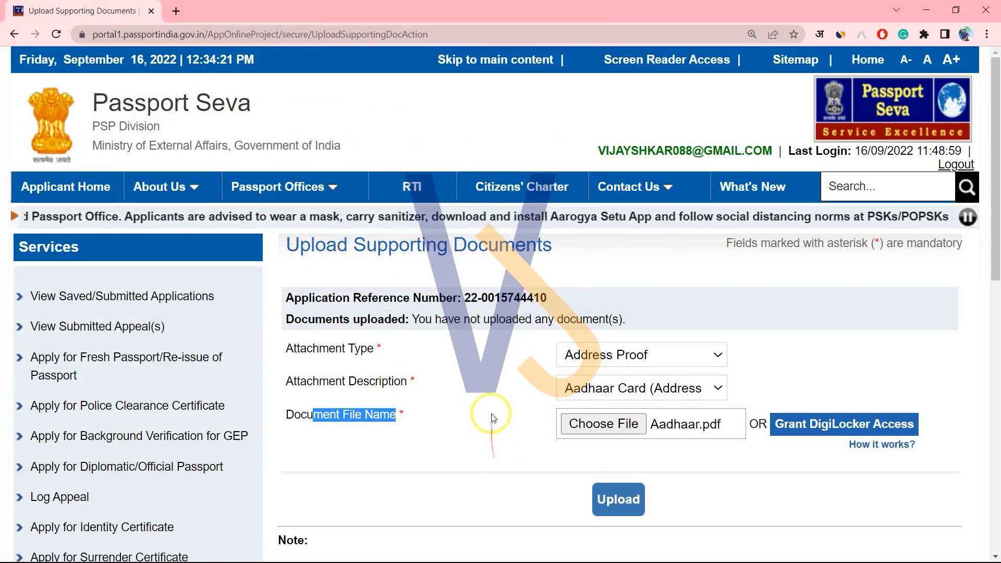
scroll(687, 477, down, 1)
scroll(686, 477, up, 1)
click(637, 493)
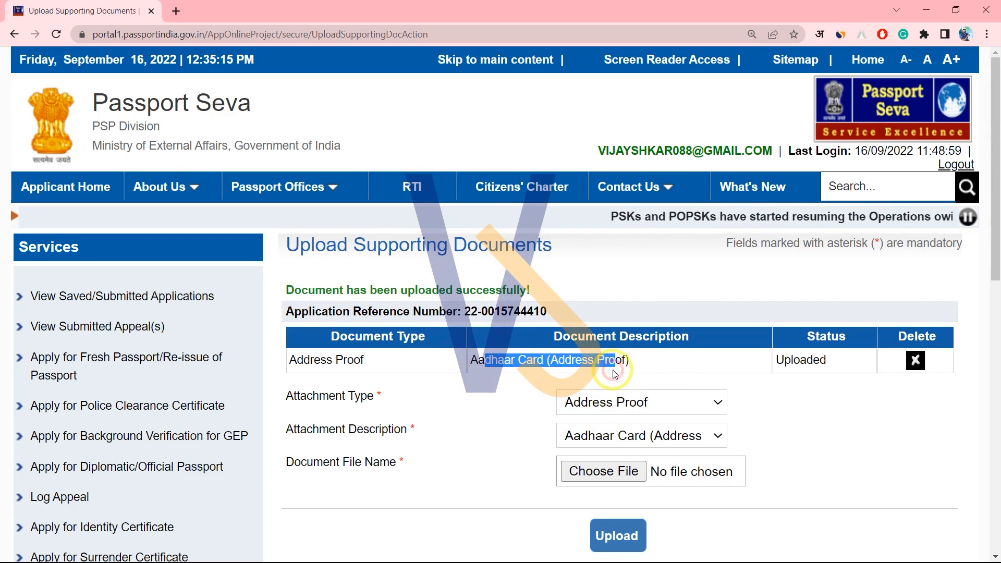
Upload Aadhaar.pdf as Date Of Birth Proof with the description Aadhaar Card/E-Aadhaar (Proof For Dob)
click(605, 400)
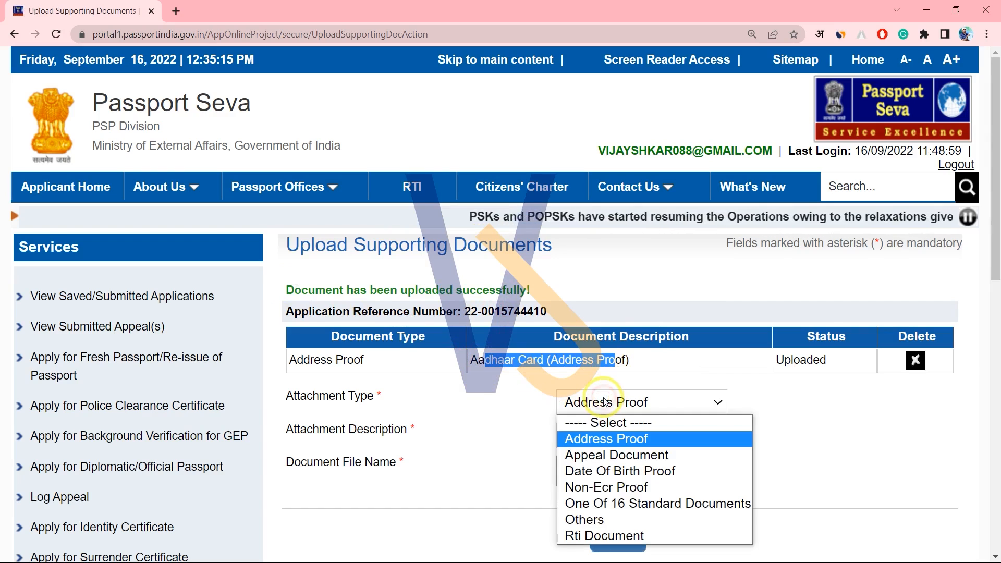
click(618, 471)
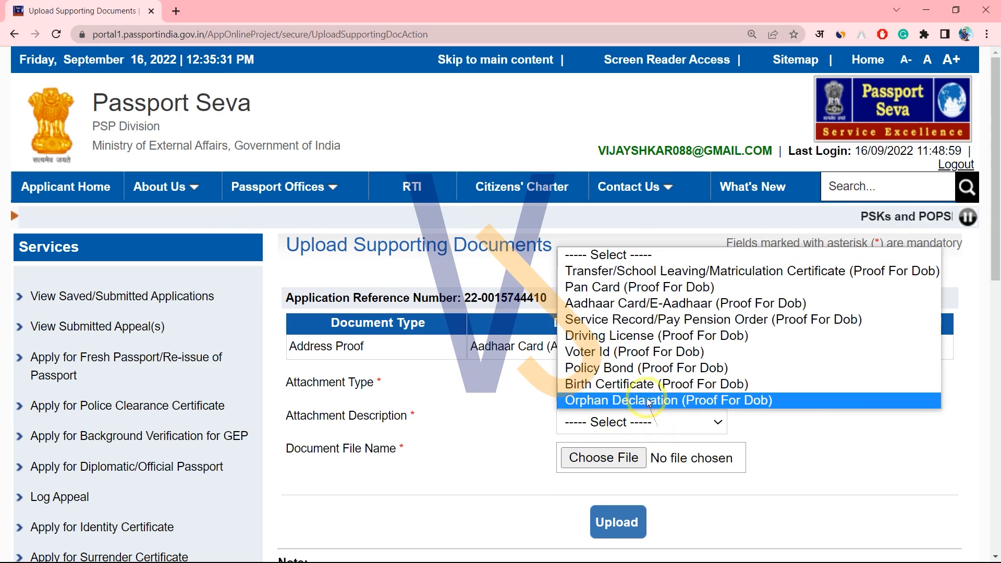
click(641, 307)
click(614, 462)
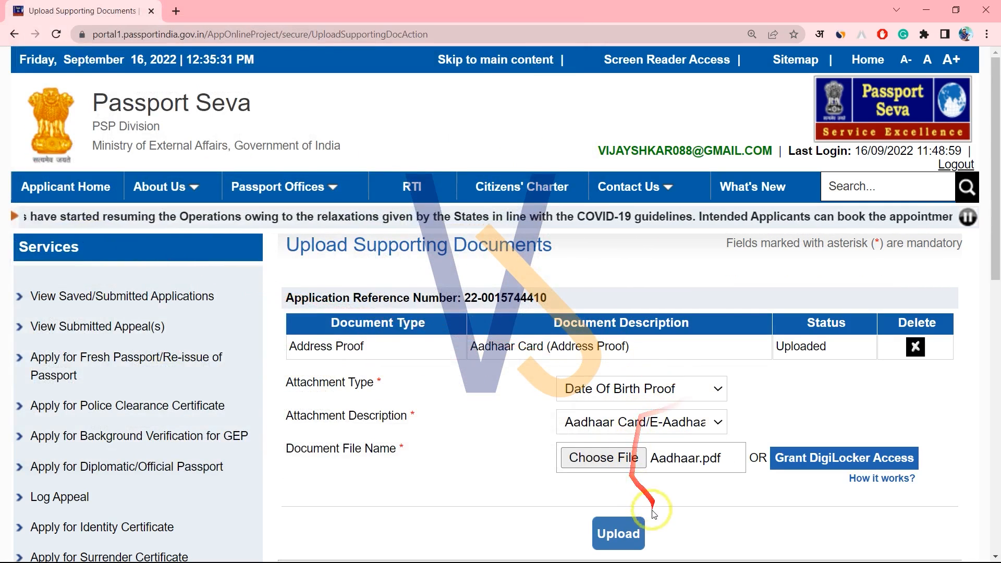
click(633, 537)
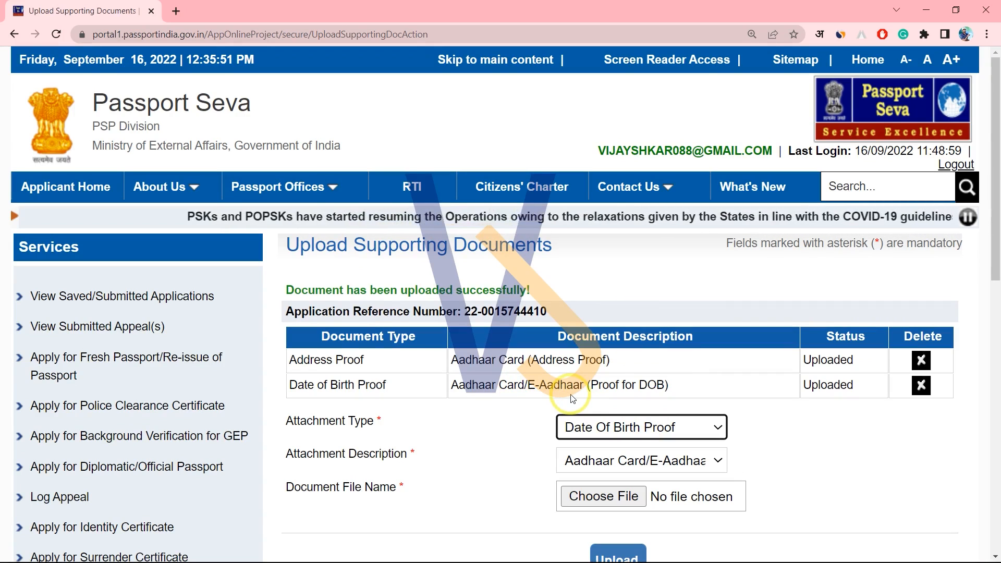
Set the attachment type to Non-Ecr Proof and its description to Matriculation/Higher Educational Pass Certificate
scroll(573, 407, down, 2)
click(625, 295)
click(625, 295)
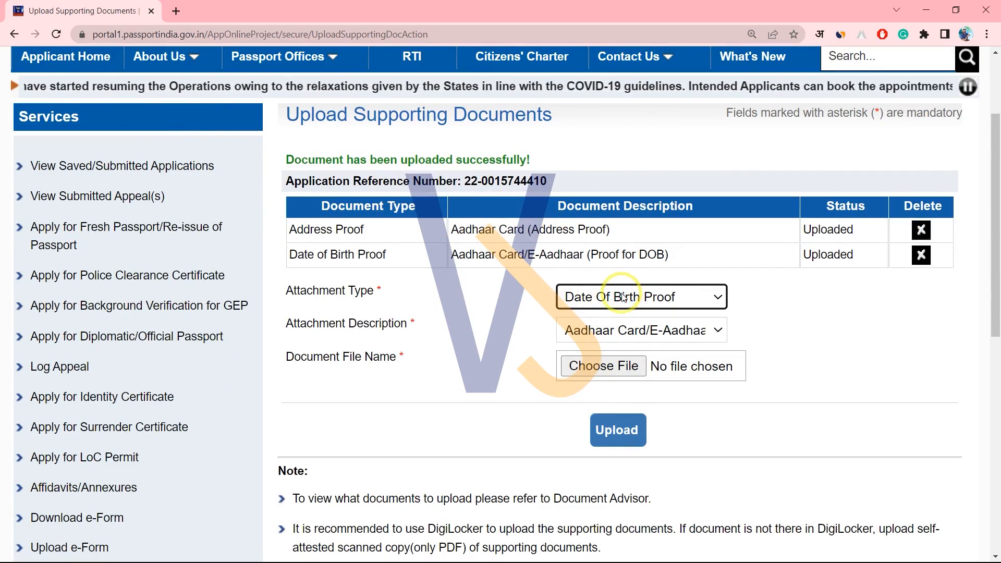
click(625, 295)
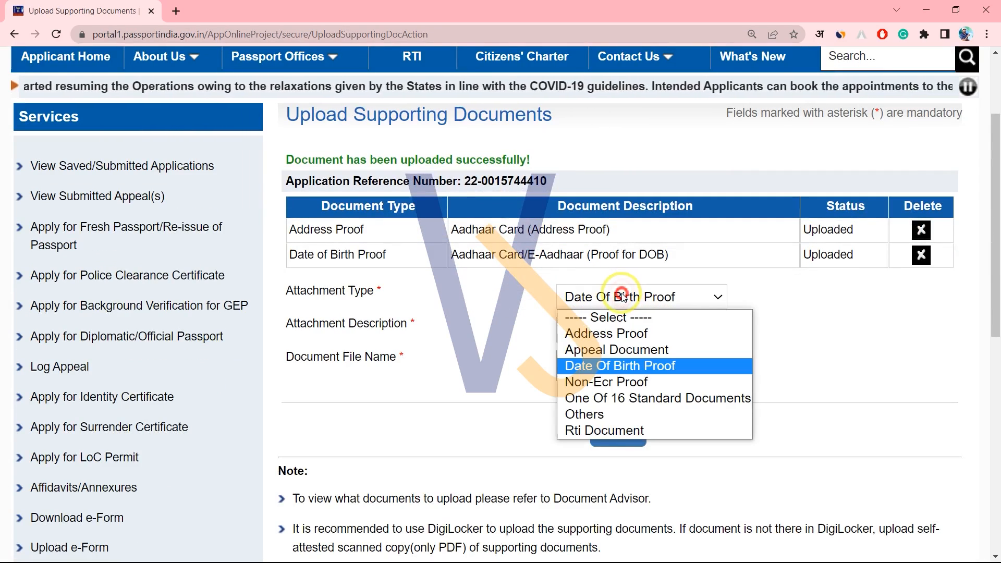
click(626, 386)
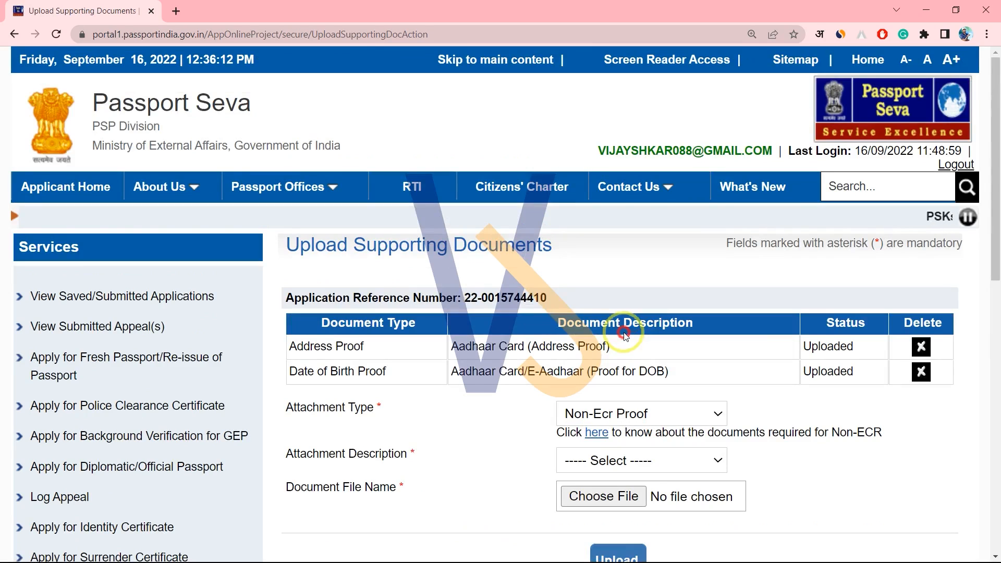
scroll(621, 334, down, 3)
click(620, 266)
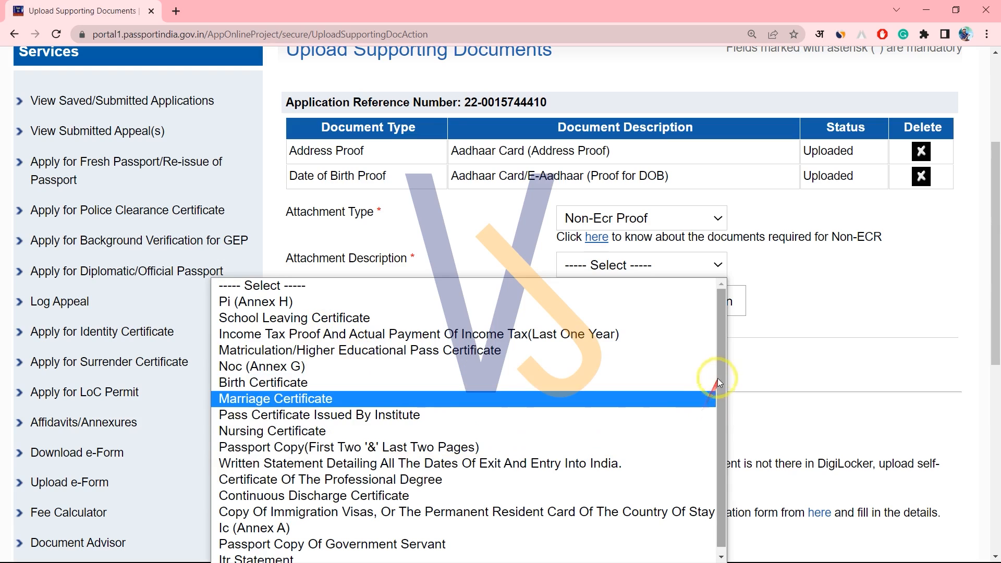
drag(722, 400, 725, 405)
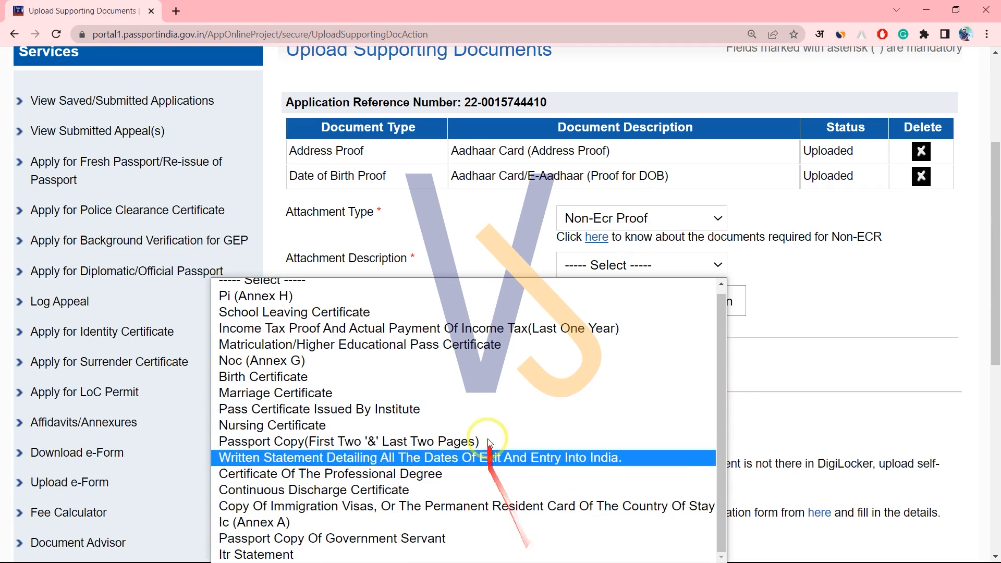
click(390, 345)
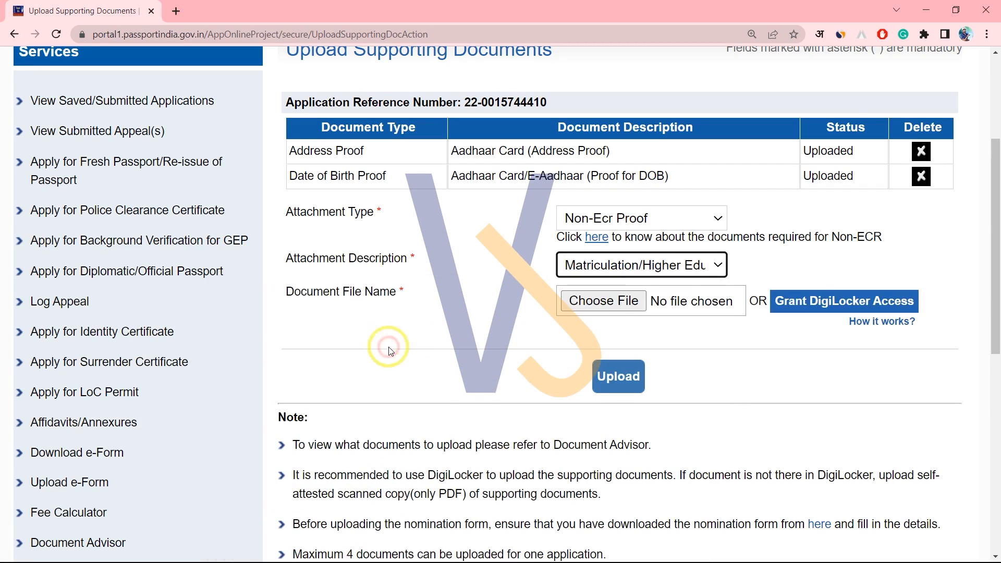
Attach the 10th Certificate PDF from the Desktop and upload it as the Non-ECR proof
click(609, 301)
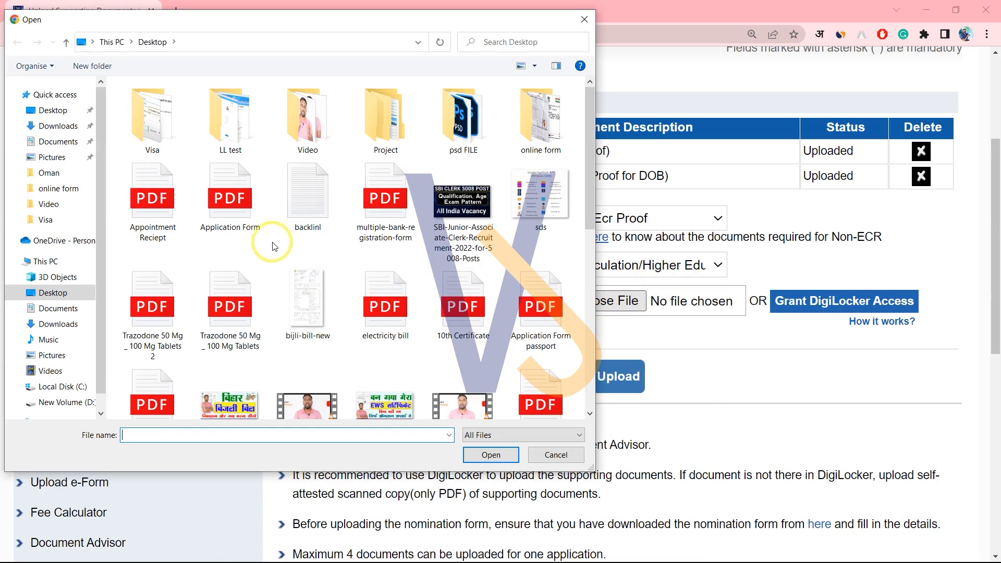
click(453, 313)
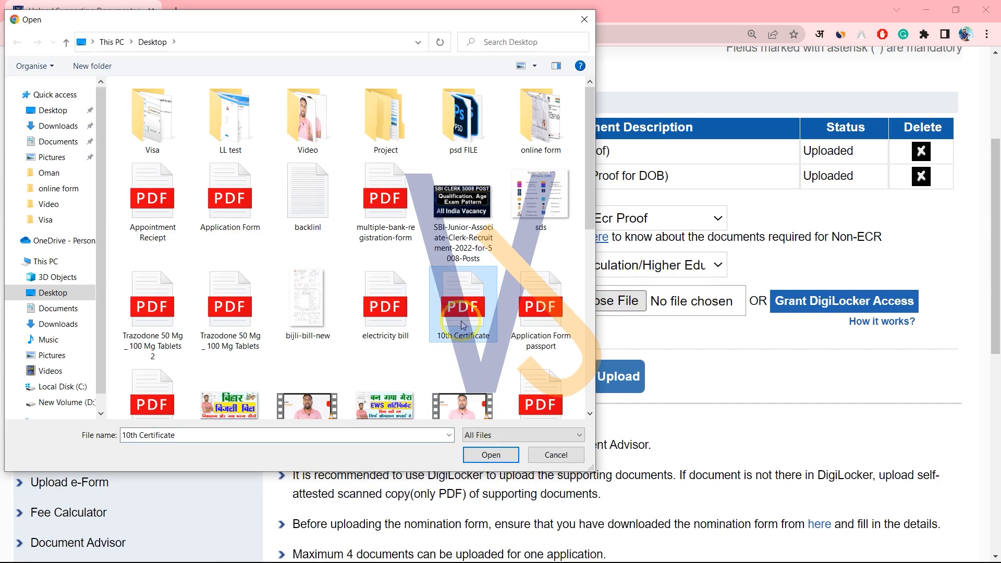
click(491, 455)
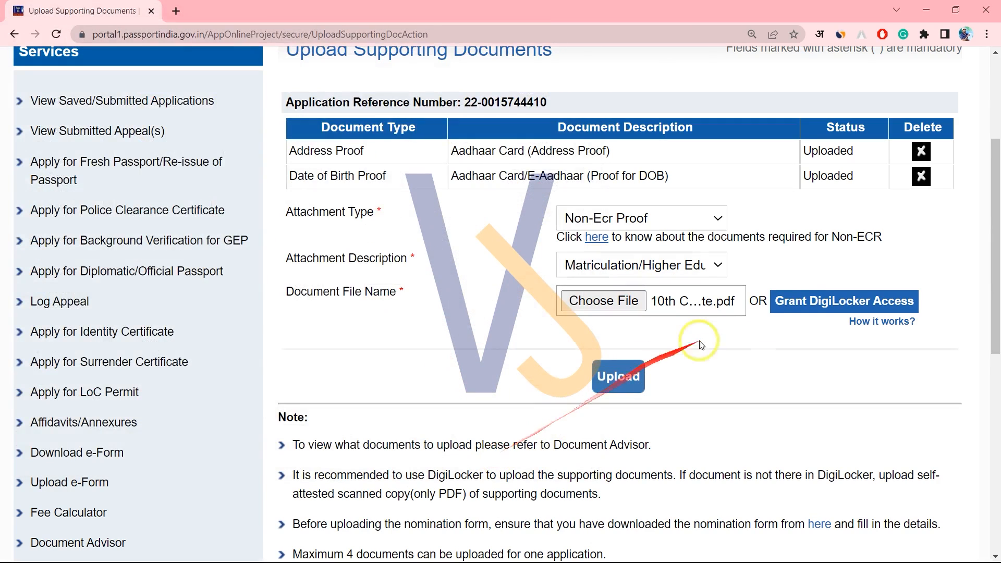
click(624, 380)
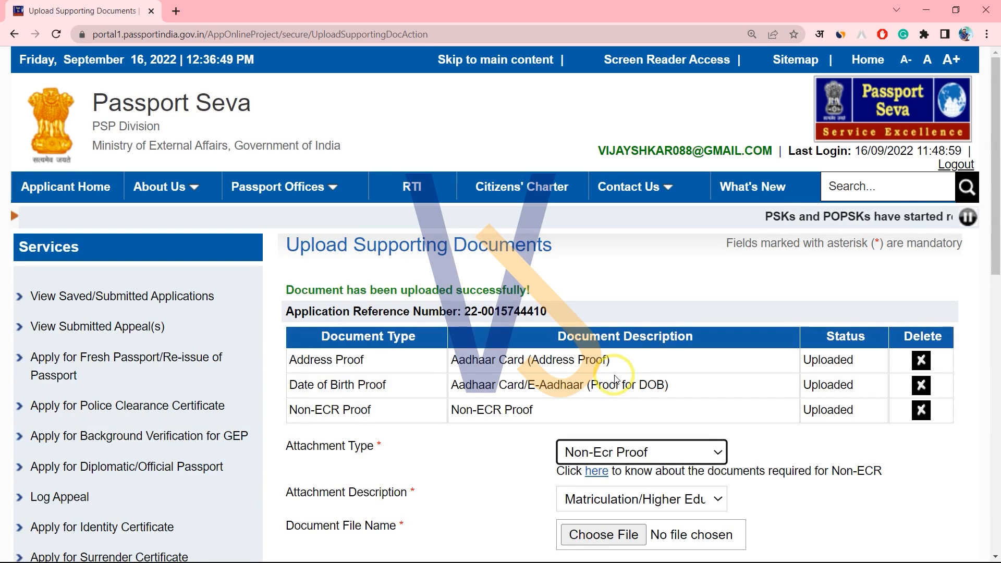
scroll(540, 395, down, 5)
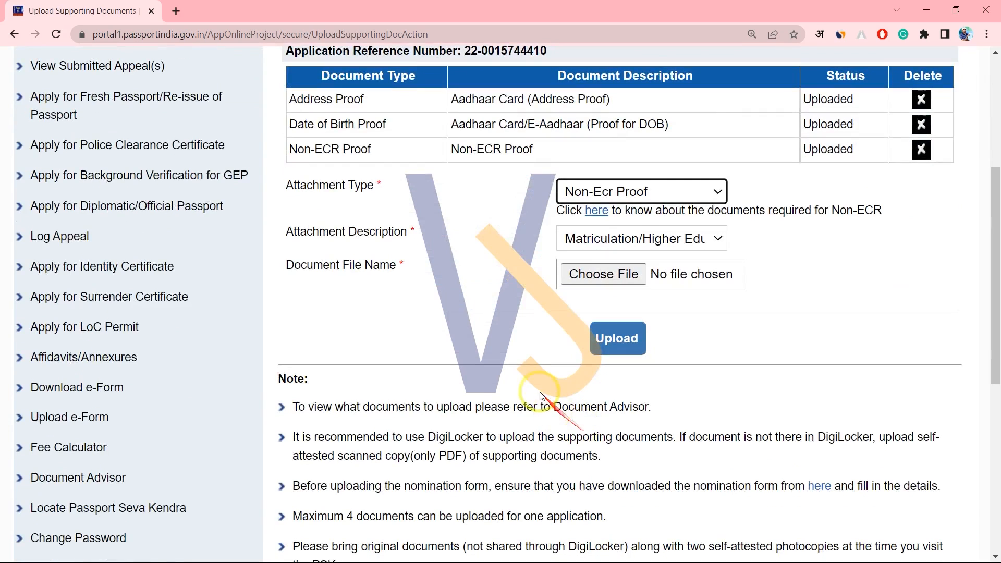